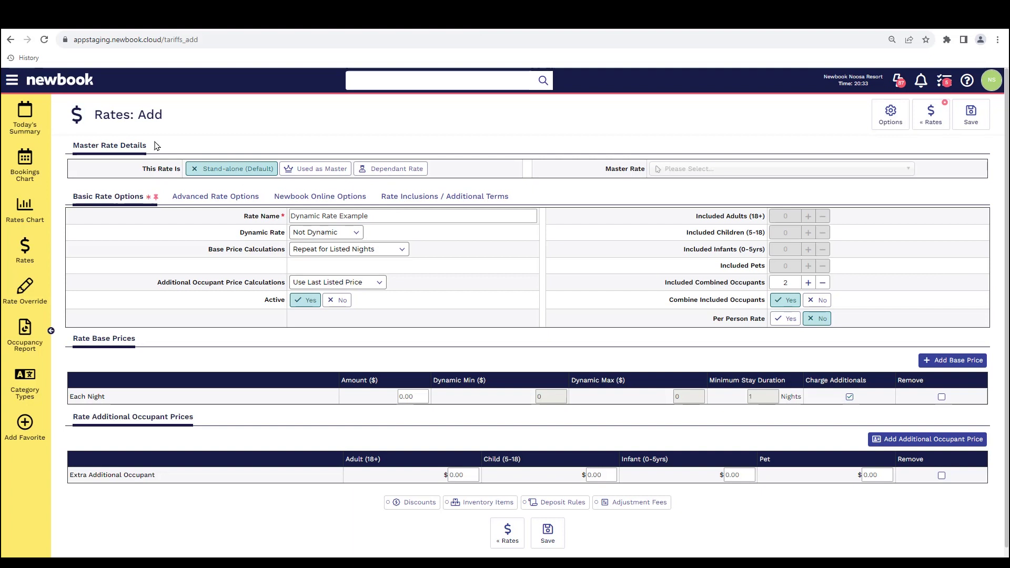
Step: Make the Dynamic Rate Example rate dynamic for Online + Interface
drag(94, 114, 185, 117)
drag(239, 230, 290, 239)
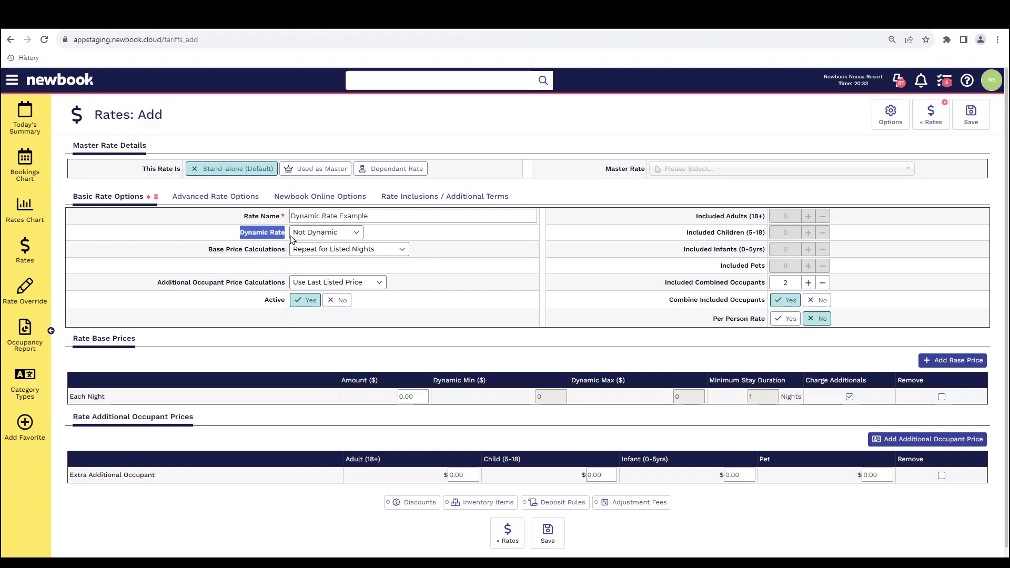
click(353, 236)
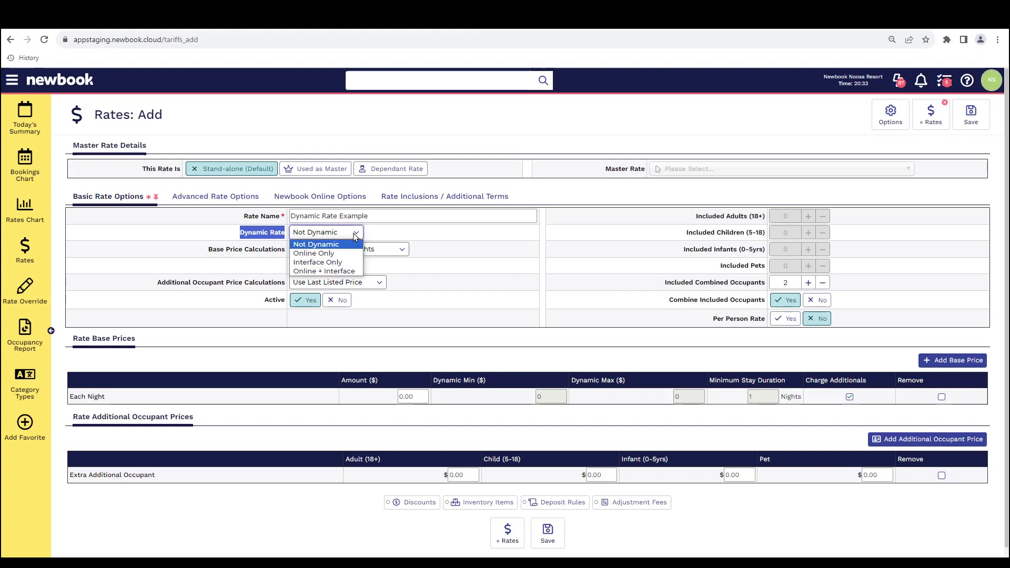
click(325, 270)
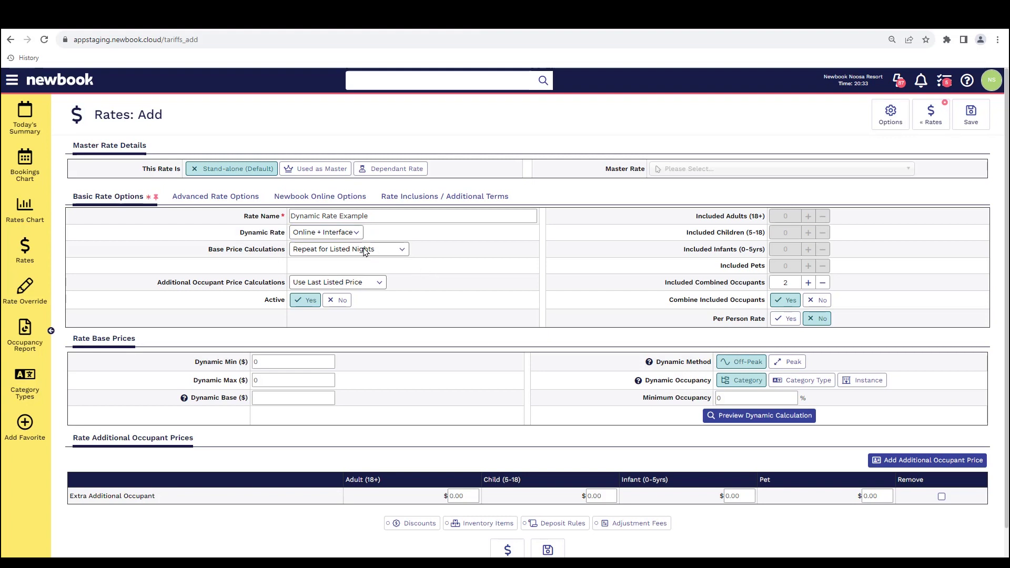
Step: Set the Dynamic Min price to 200 and the Dynamic Max price to 275
drag(138, 339, 78, 338)
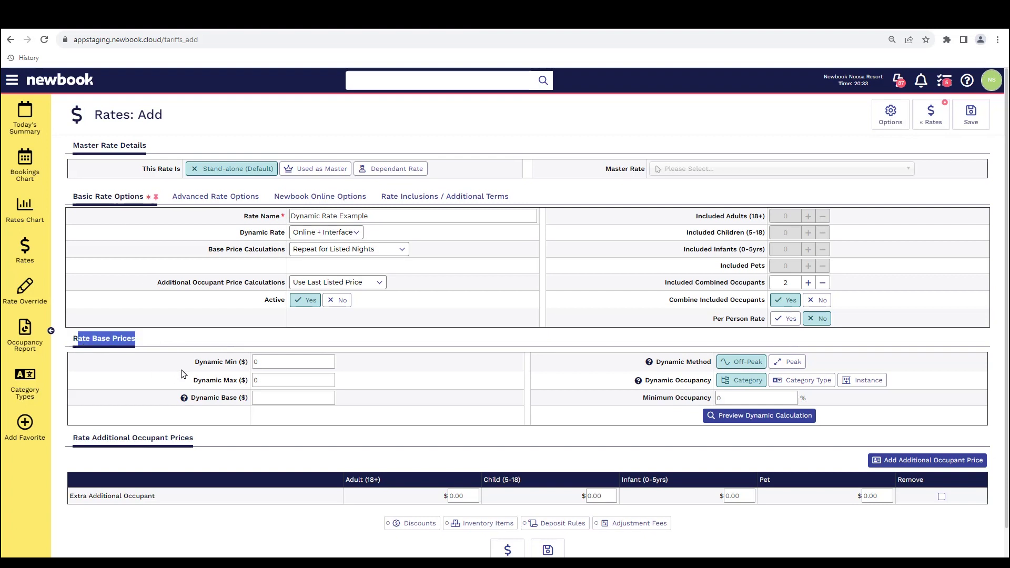
drag(187, 364, 241, 398)
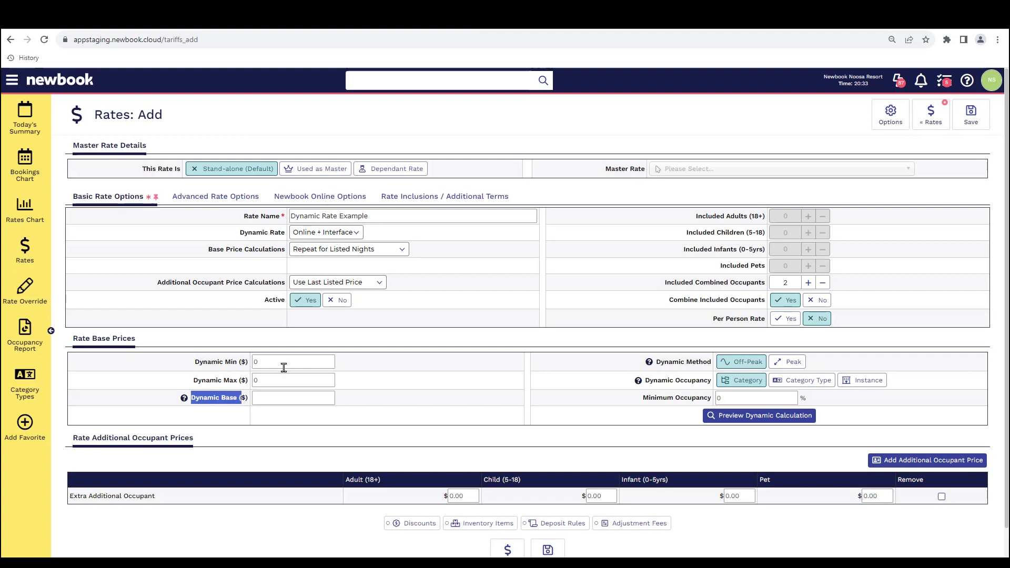
click(283, 362)
drag(284, 363, 249, 367)
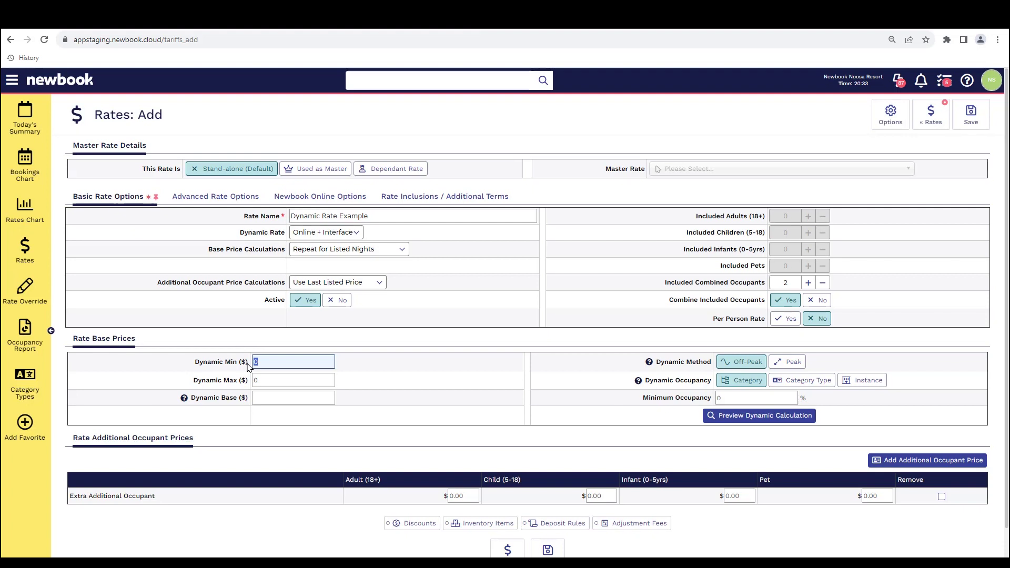
text(200)
click(252, 383)
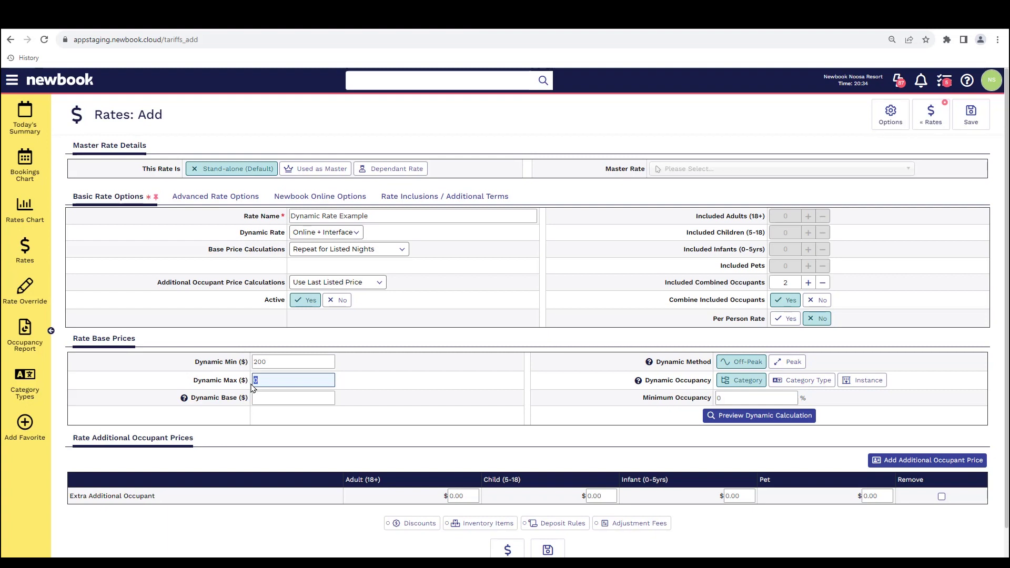
text(275)
Step: Set the Dynamic Base price to 200
click(264, 401)
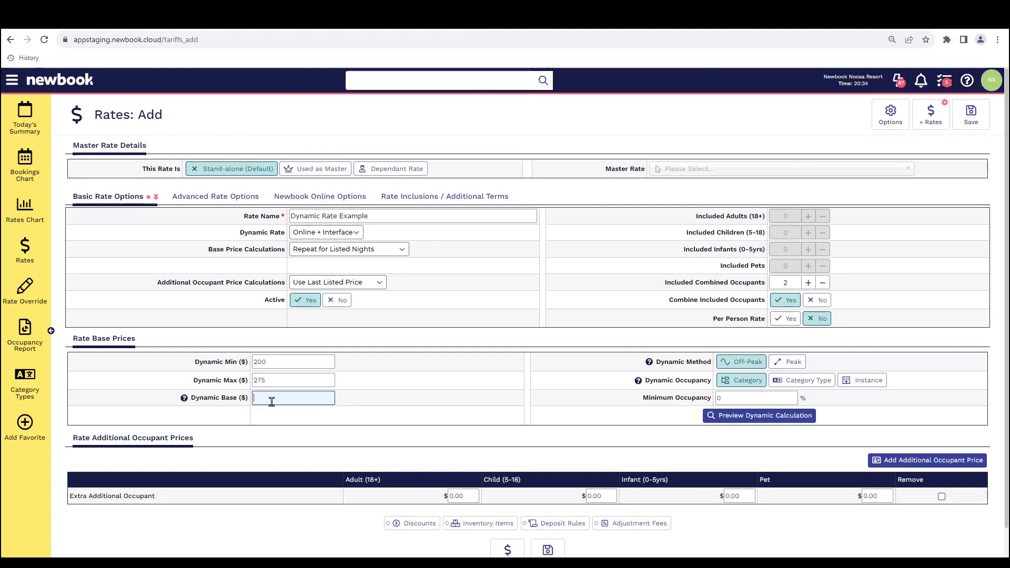
drag(191, 401, 240, 400)
mouse_move(183, 402)
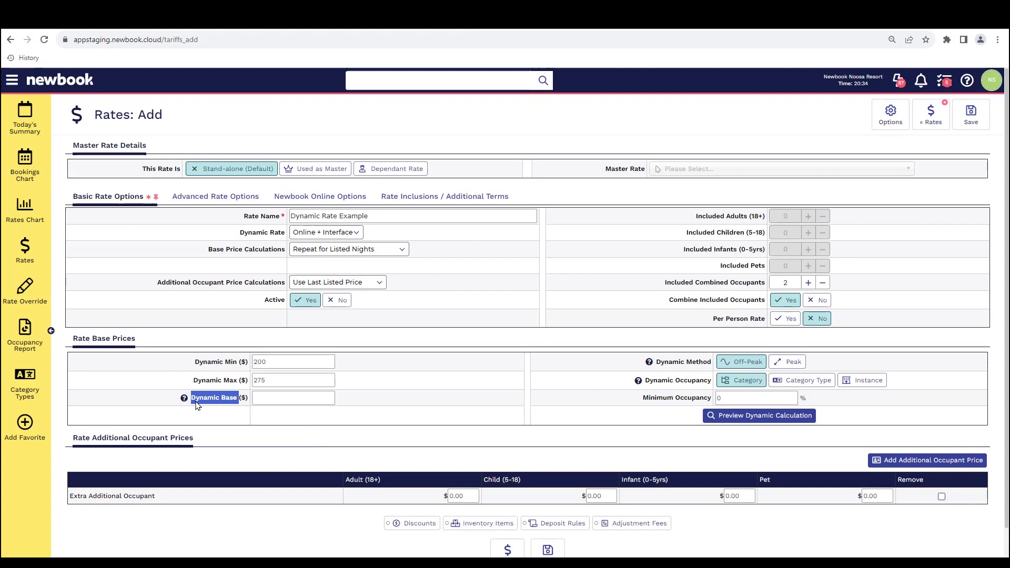
click(264, 395)
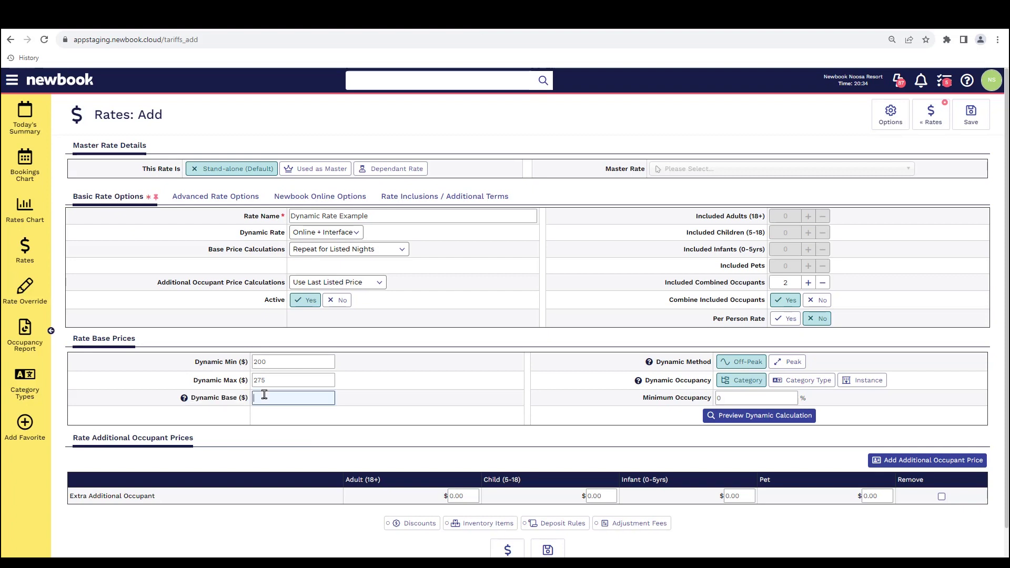
text(200)
click(371, 409)
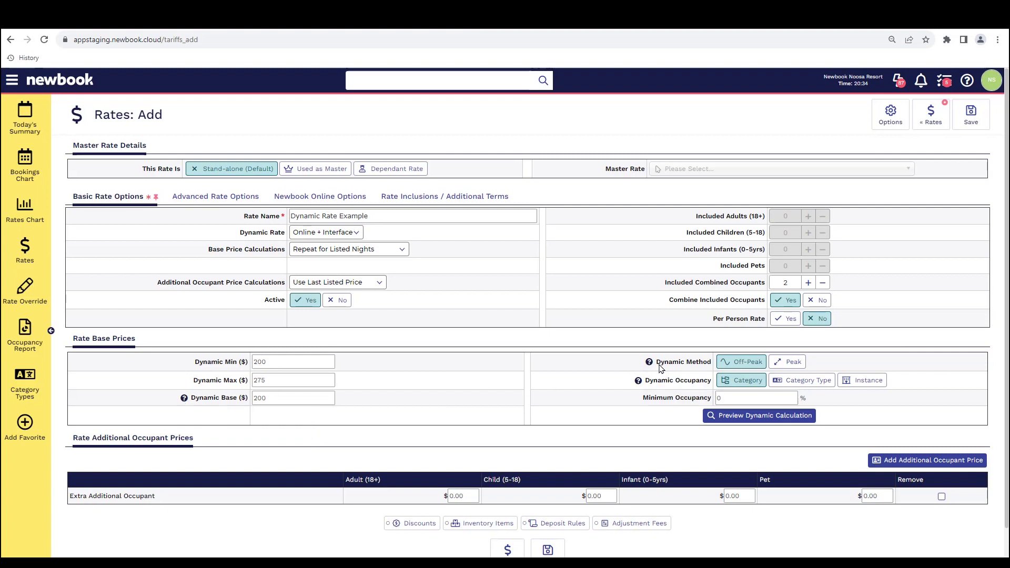
drag(659, 364, 705, 364)
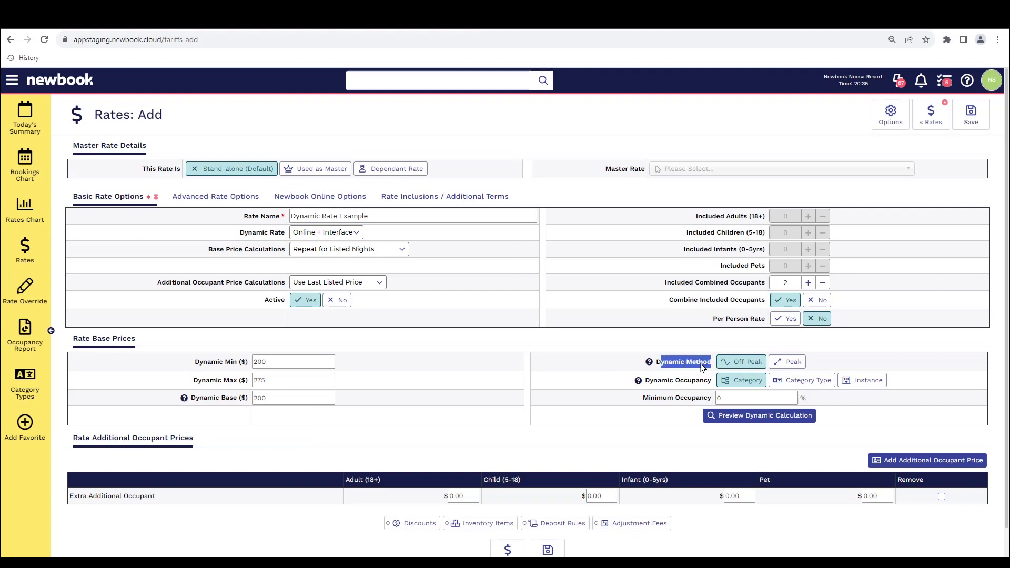
click(702, 366)
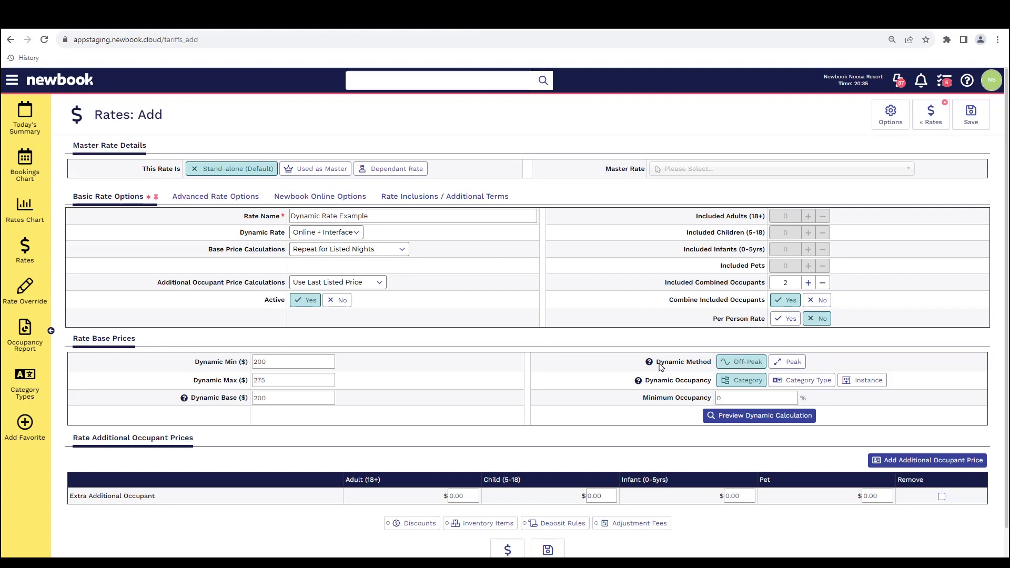
Step: Open Preview Dynamic Calculation from the Rate Base Prices section
mouse_move(647, 365)
drag(646, 383, 713, 387)
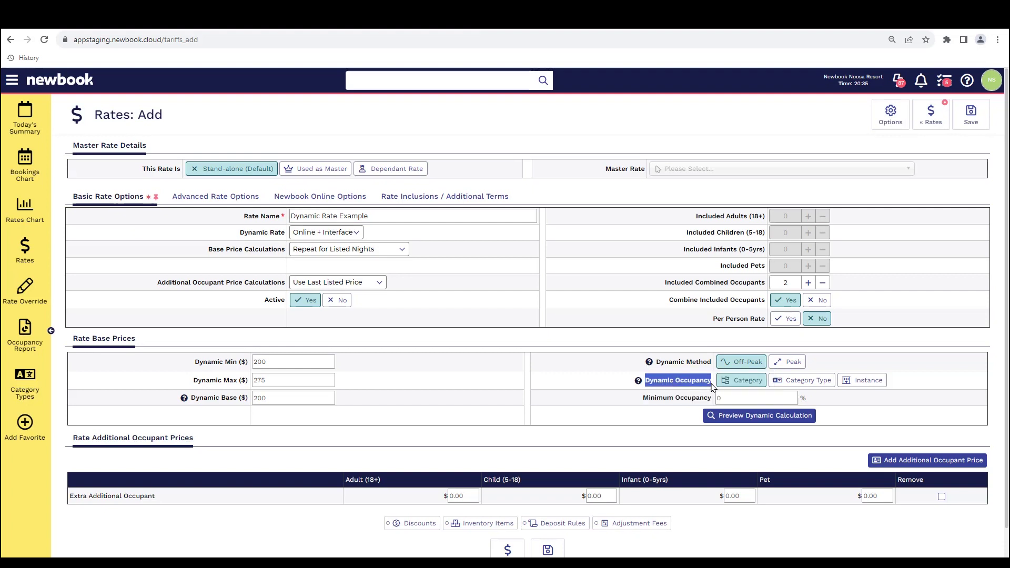
click(713, 388)
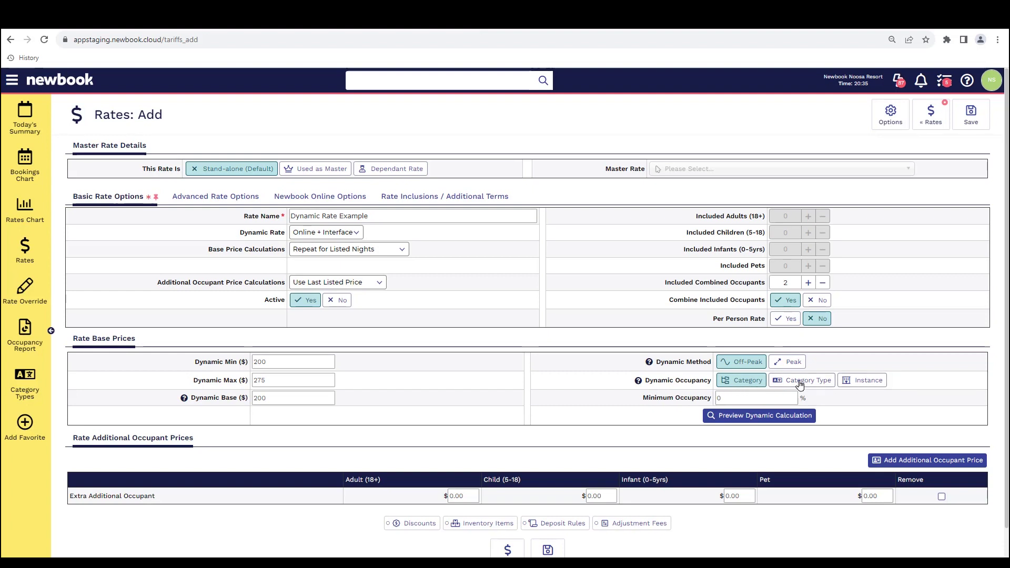
mouse_move(638, 385)
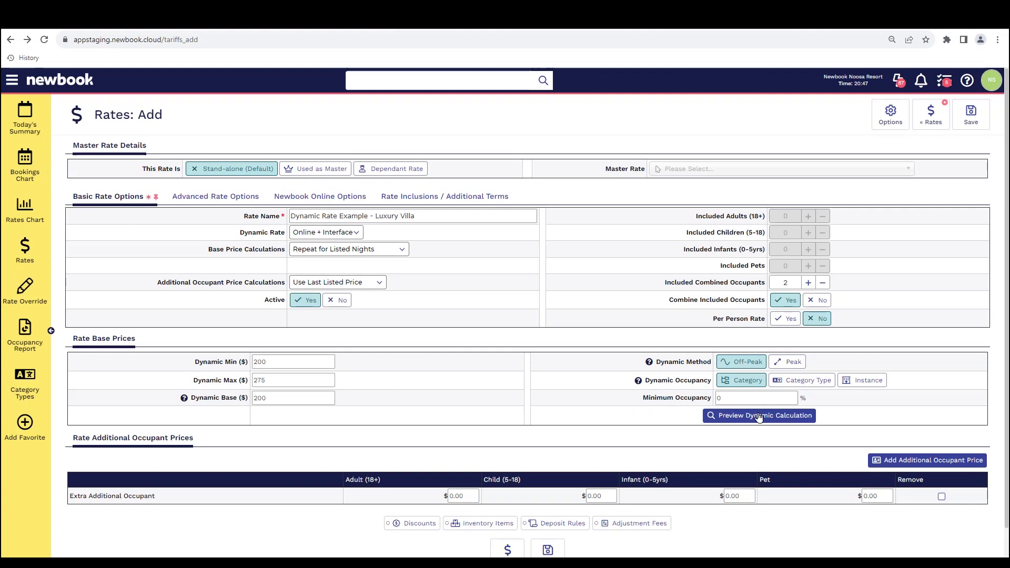
click(758, 416)
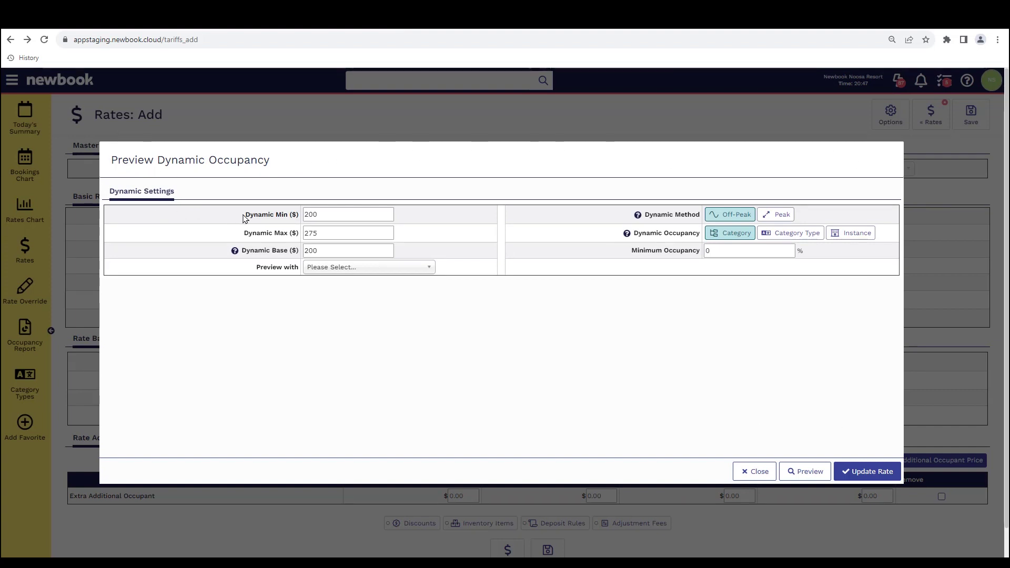
Step: Preview the dynamic price calculation for the Luxury Villas category
drag(243, 218, 392, 247)
click(571, 230)
drag(646, 219, 719, 220)
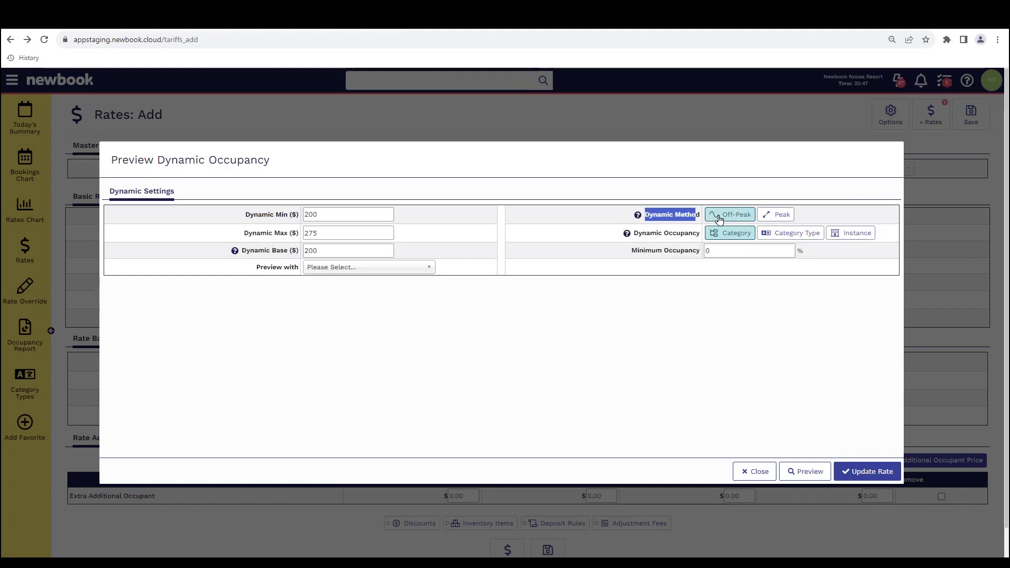
drag(633, 234, 705, 238)
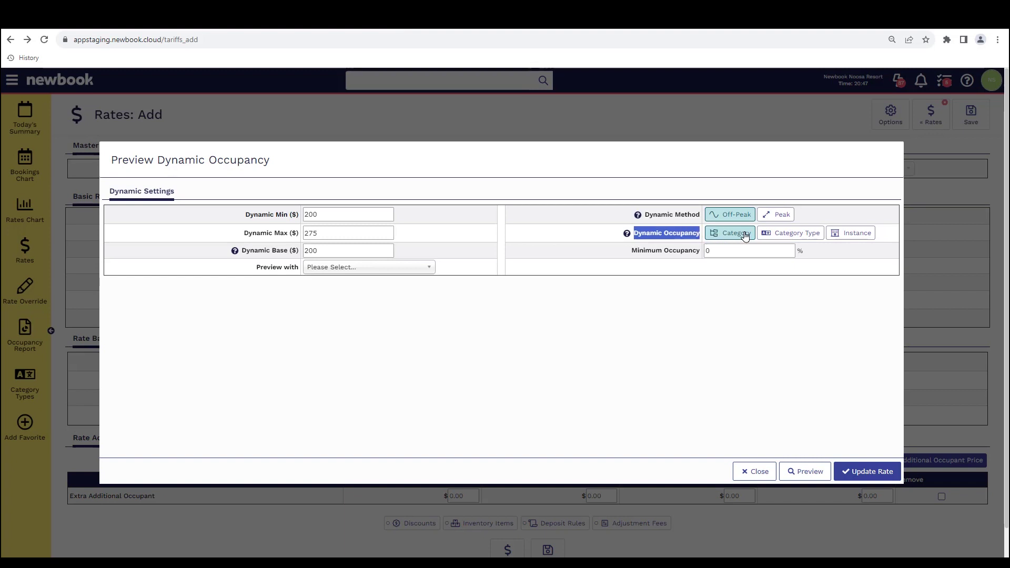
click(680, 250)
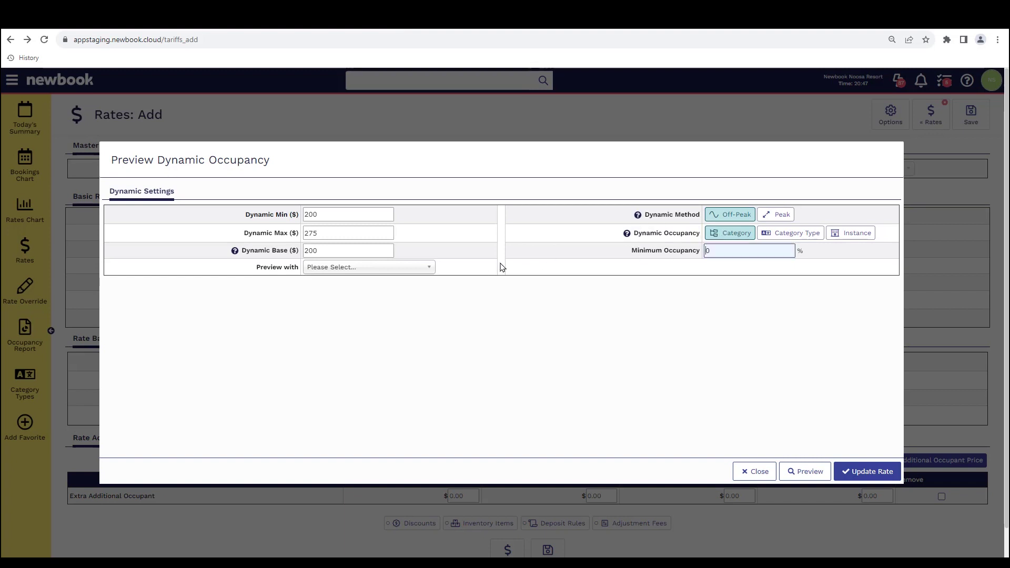
click(415, 268)
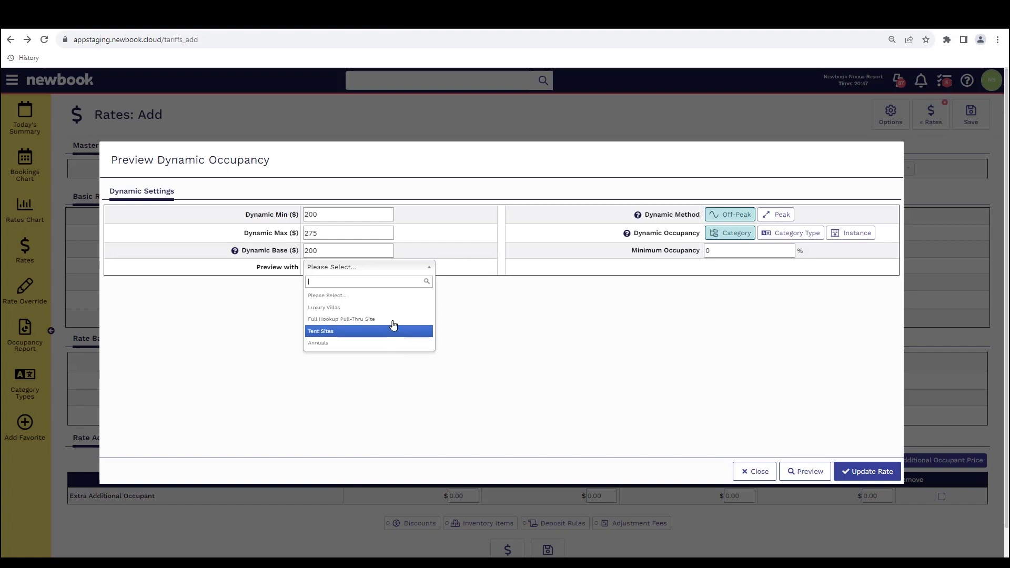
click(326, 312)
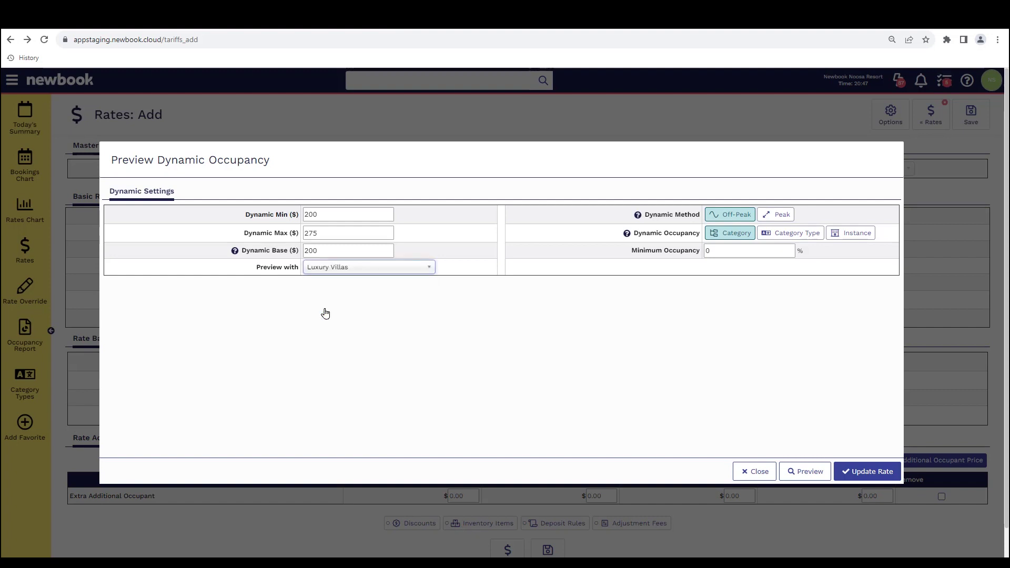
click(795, 472)
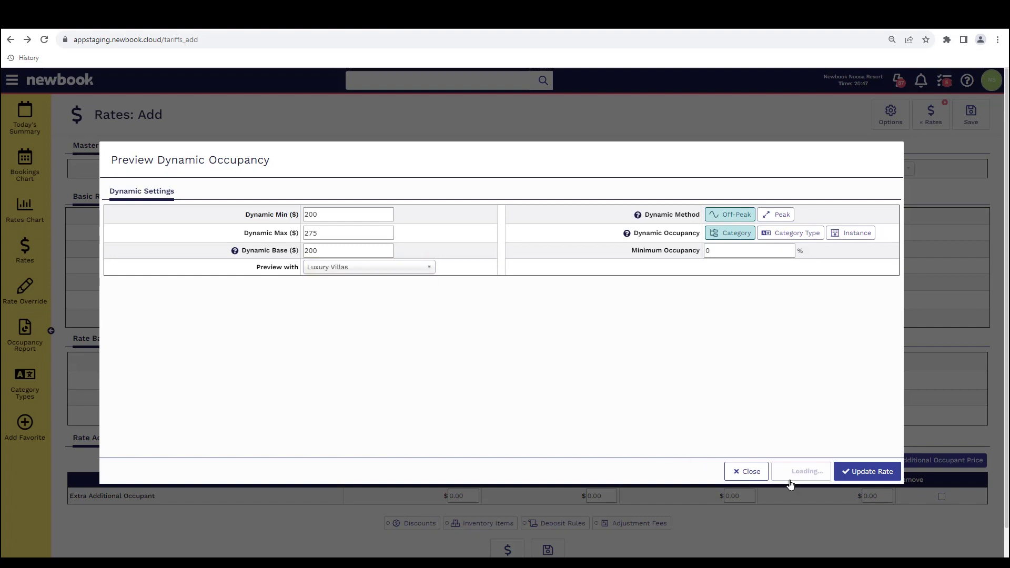
Step: Review the occupancy table: $200.00 at 0 of 8 rising to $275.00 at 7 of 8
scroll(734, 428, down, 1)
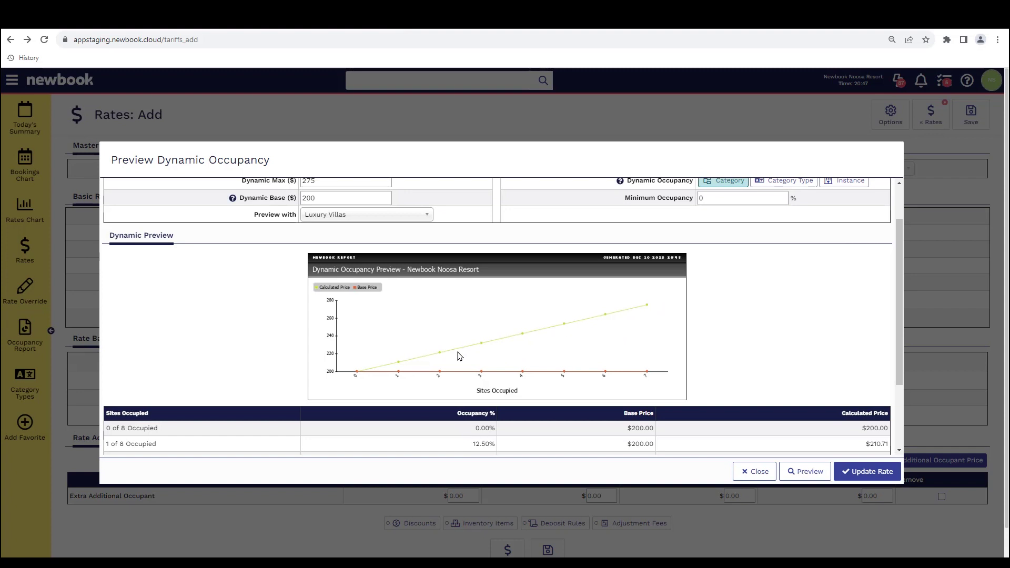
scroll(841, 370, down, 2)
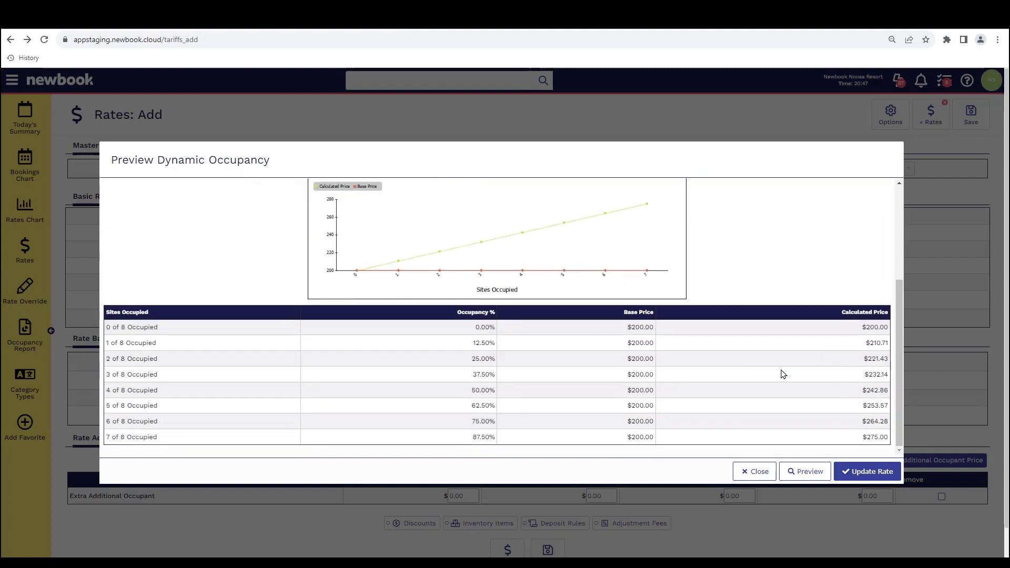
drag(107, 435, 158, 440)
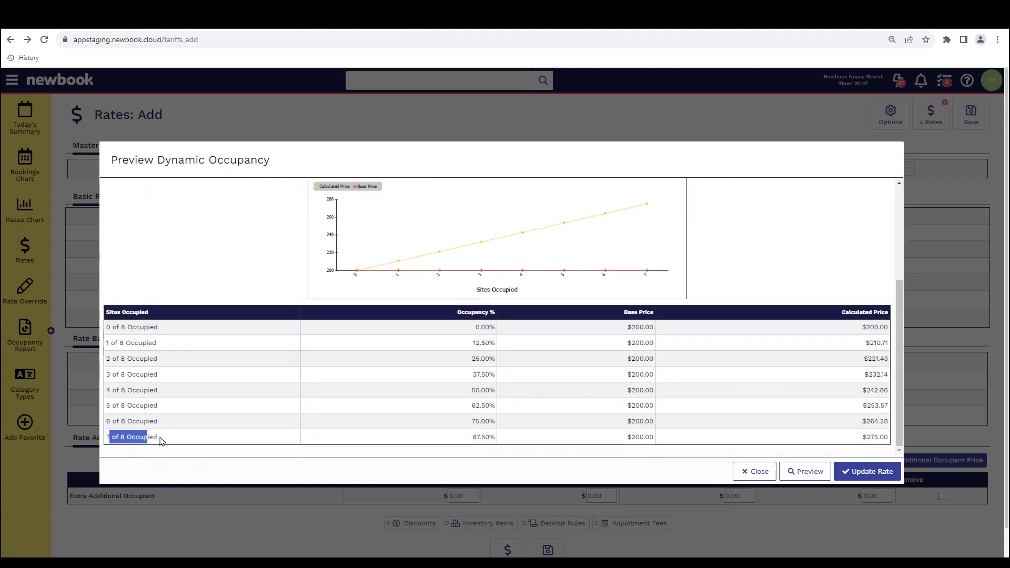
click(229, 423)
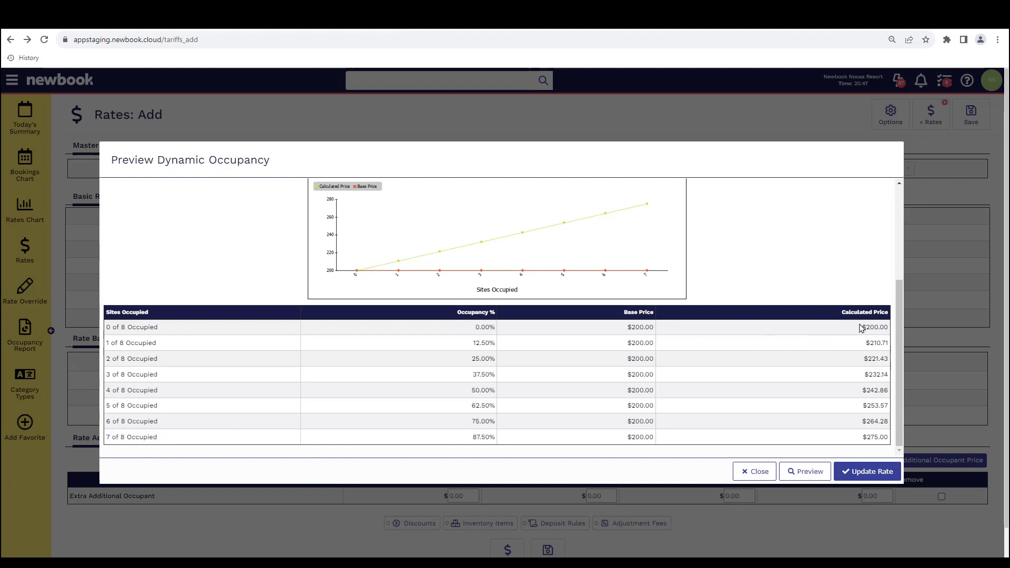
drag(861, 328, 890, 329)
drag(861, 437, 893, 442)
click(880, 436)
scroll(817, 404, up, 3)
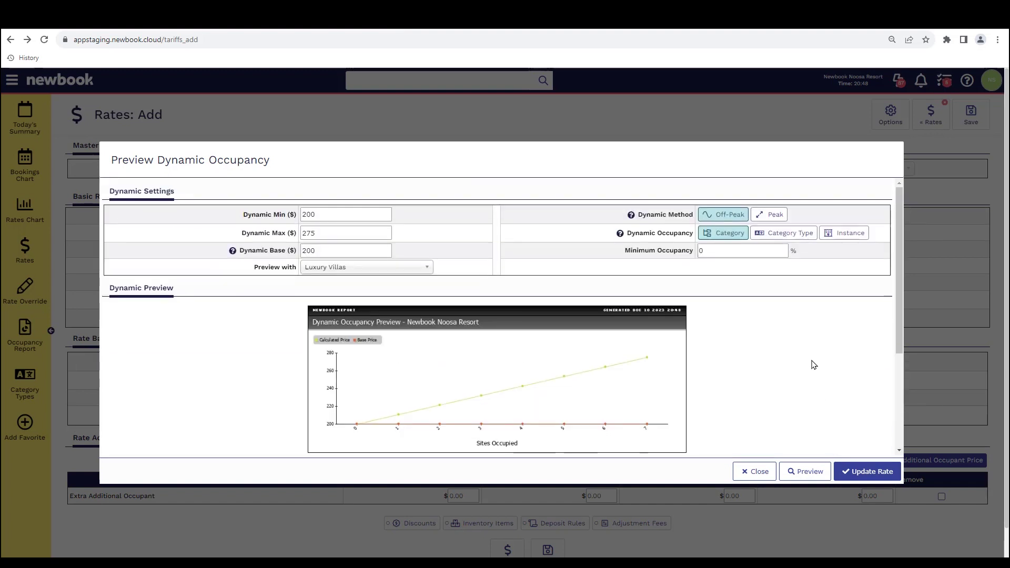
Step: Preview the Peak method, with prices rising slowly from $200.22, then steeply to $275.00
click(773, 214)
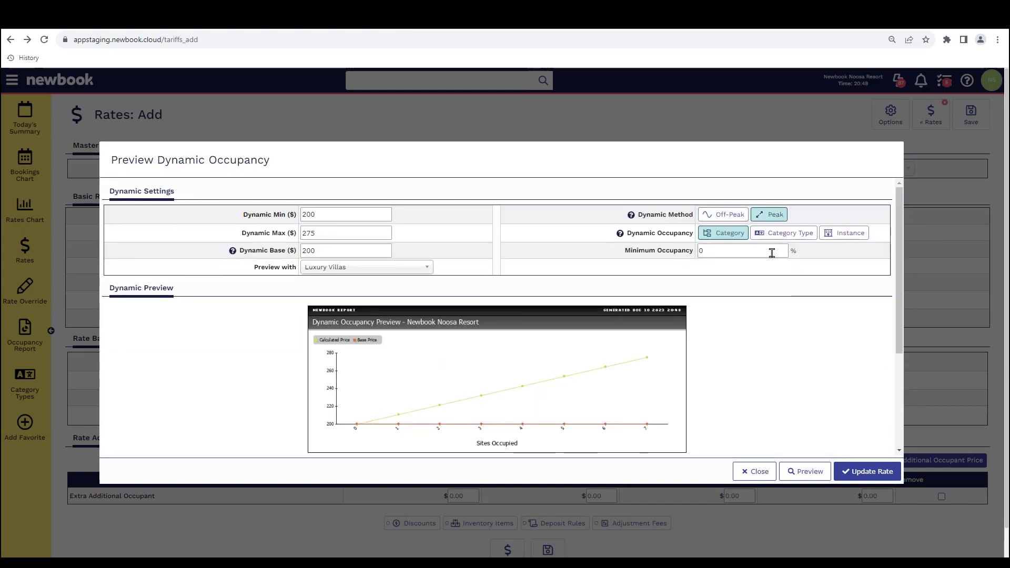
click(804, 470)
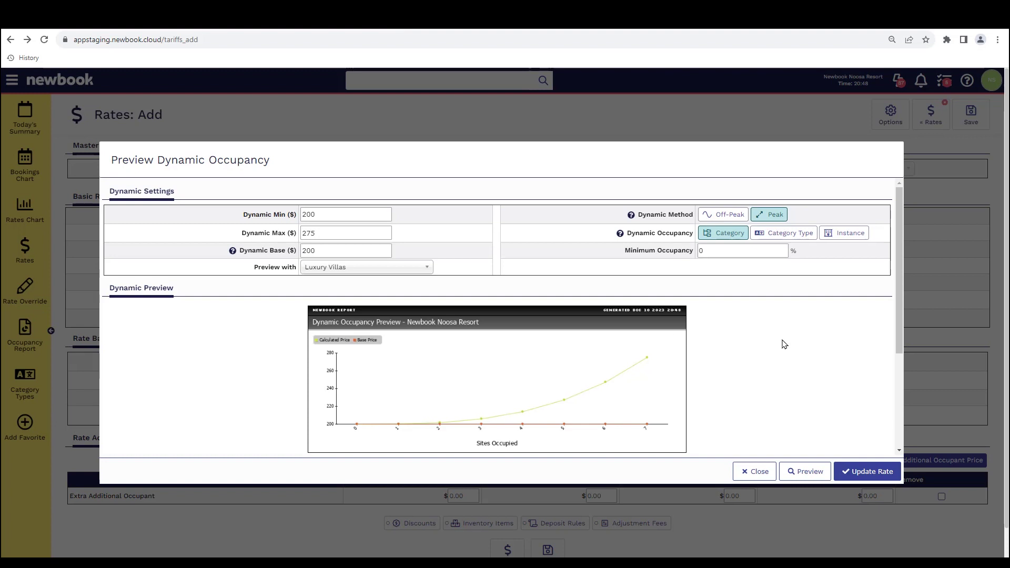
scroll(784, 344, down, 3)
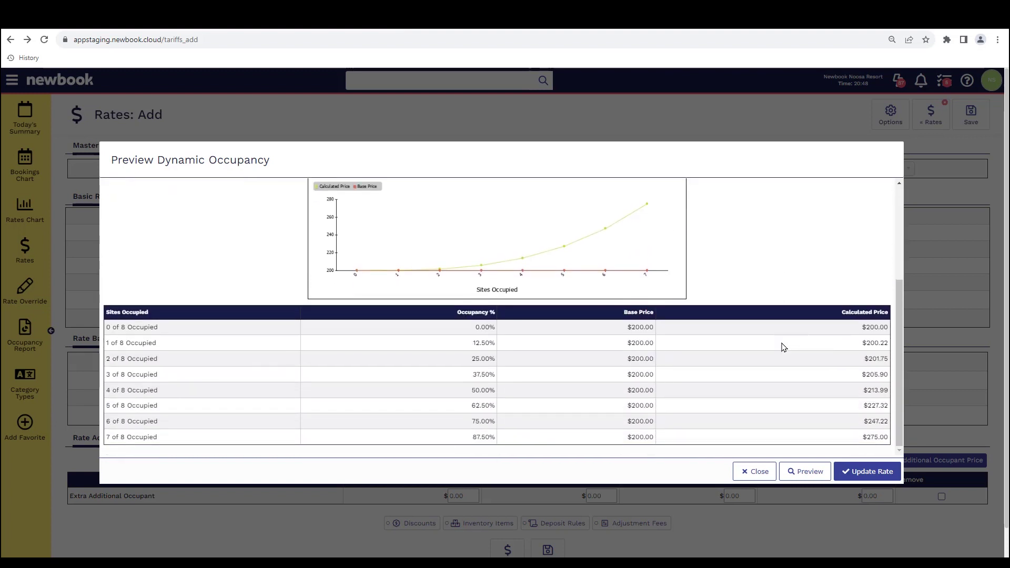
drag(862, 326, 885, 326)
click(885, 326)
drag(866, 348, 864, 379)
mouse_move(888, 421)
mouse_down()
mouse_move(863, 421)
mouse_move(889, 437)
mouse_up()
click(885, 439)
scroll(687, 347, up, 3)
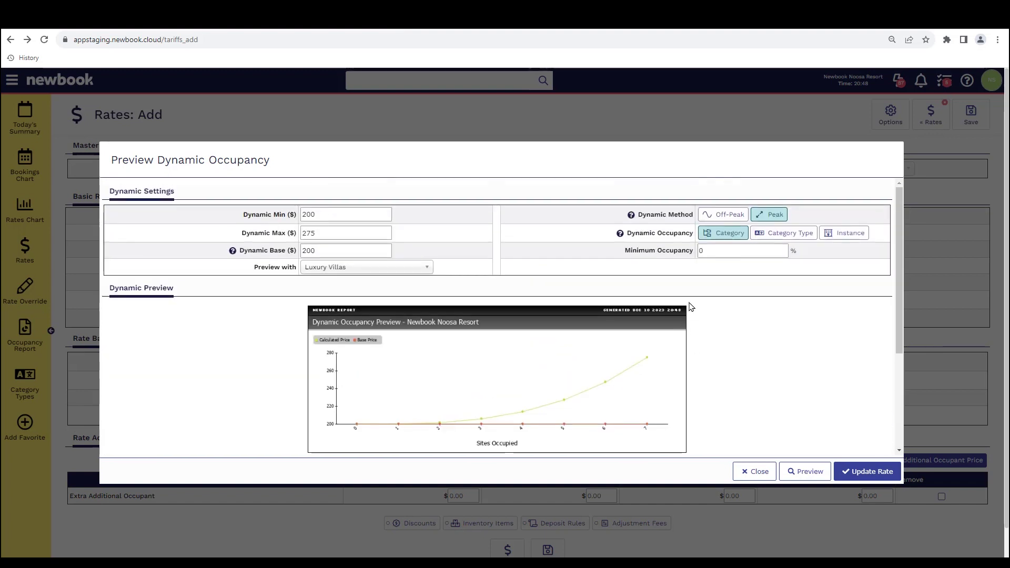
Step: Preview Peak pricing with Category Type occupancy for Villas
click(791, 240)
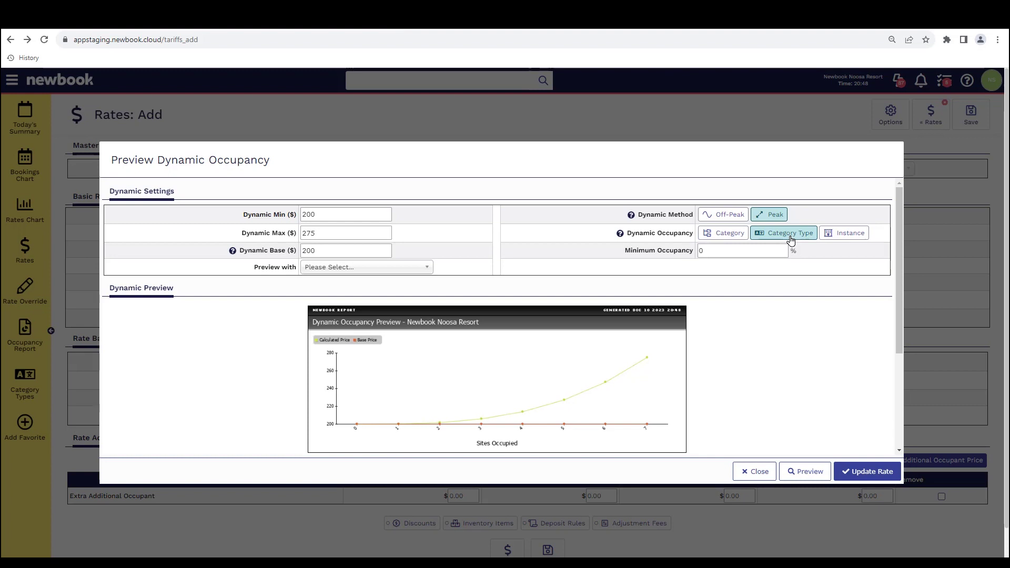
click(417, 270)
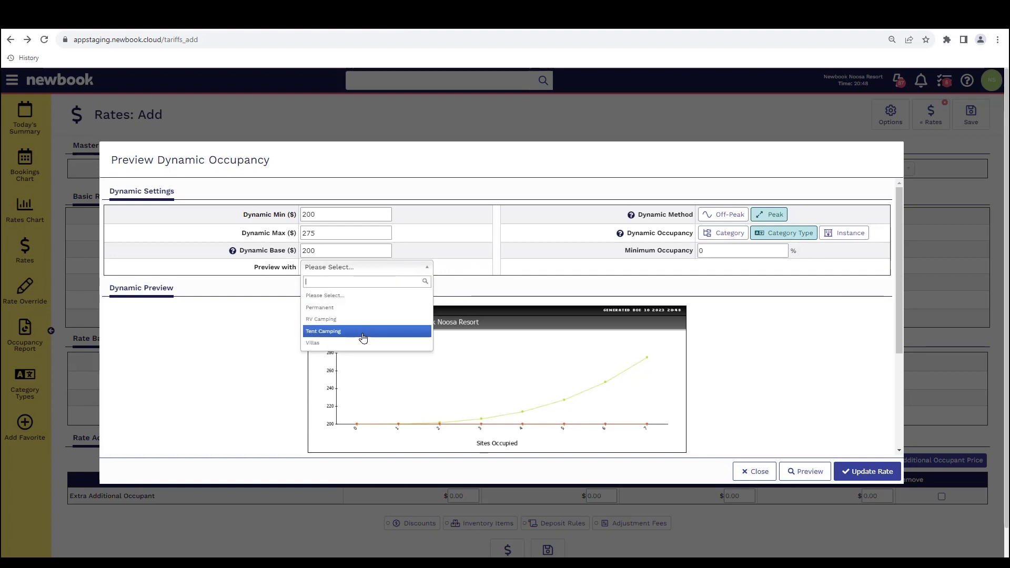
click(384, 345)
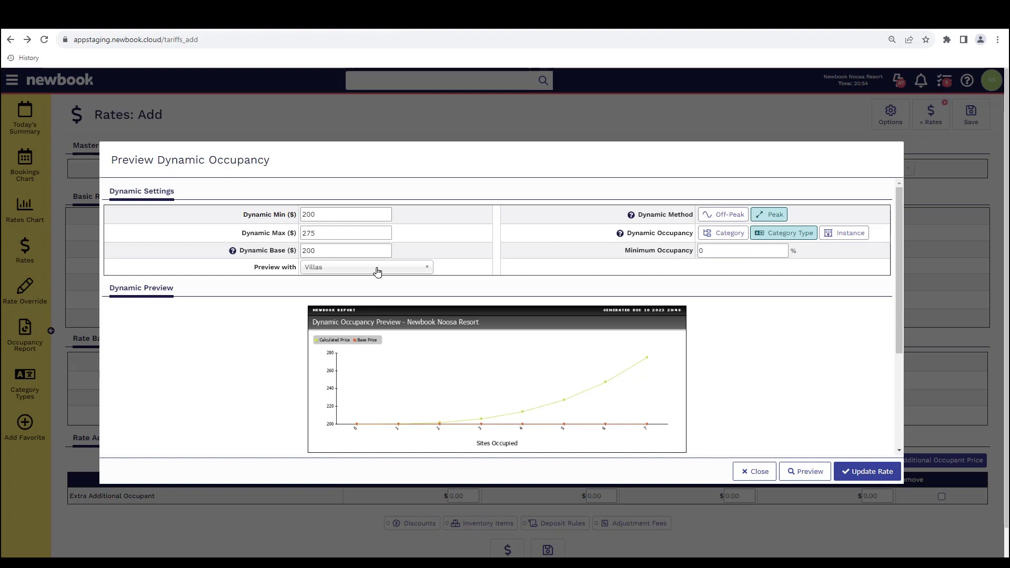
click(811, 471)
Step: Review the Villas price table, from $200.00 at 0 of 22 to $275.00 at 21
scroll(743, 406, down, 3)
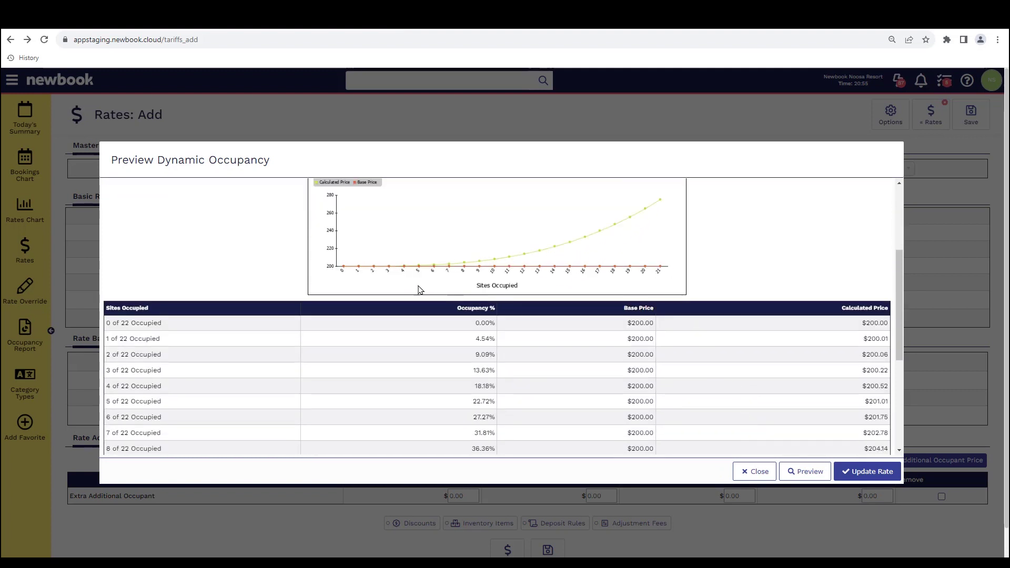
scroll(192, 318, down, 5)
drag(179, 403, 105, 406)
click(119, 404)
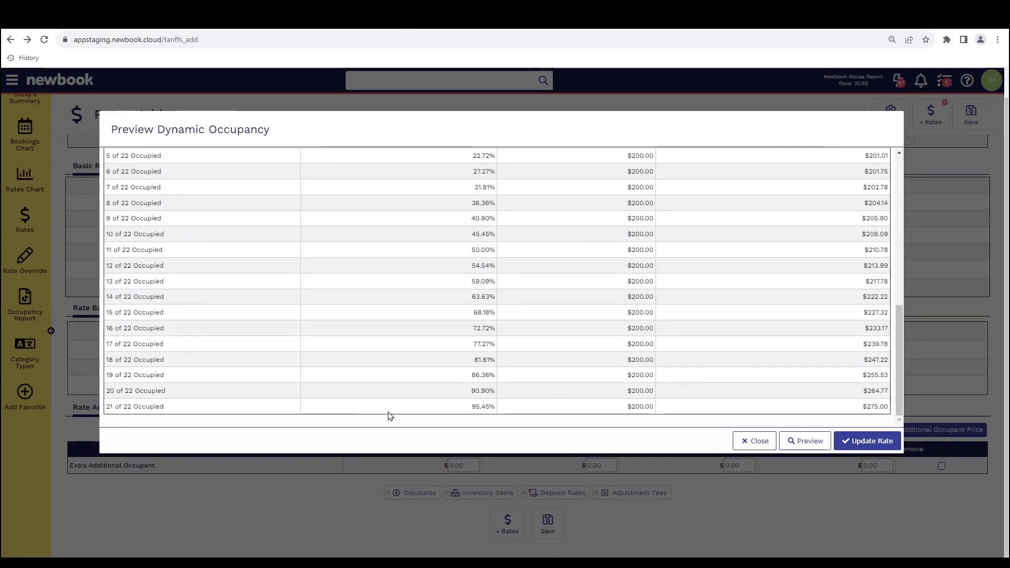
scroll(873, 399, up, 5)
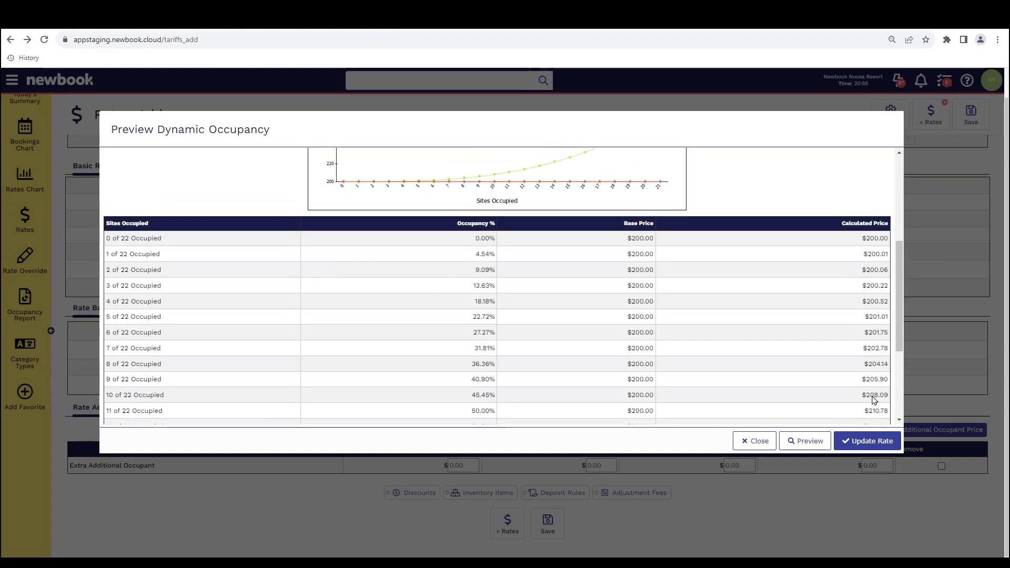
drag(863, 289, 883, 412)
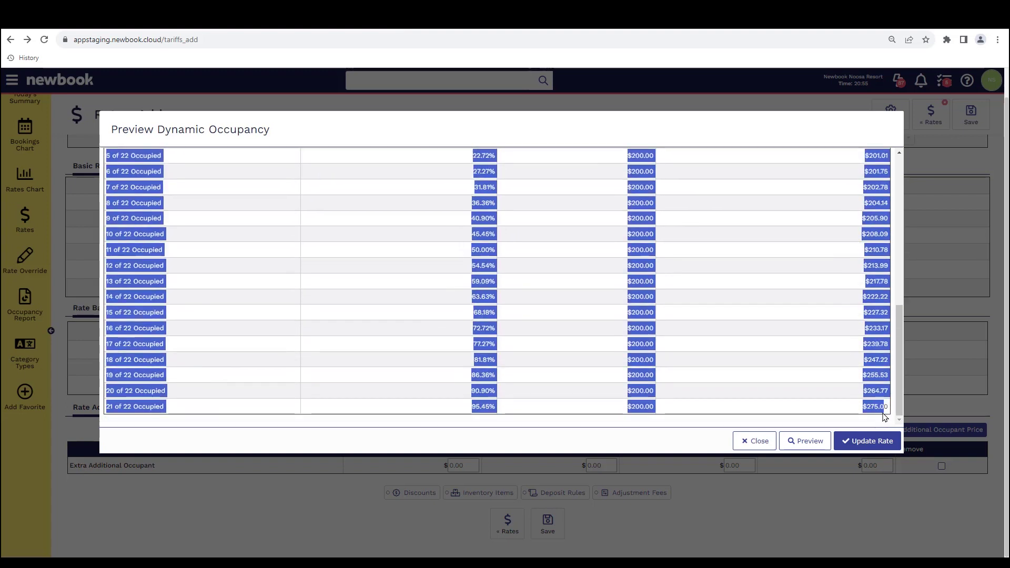
click(888, 406)
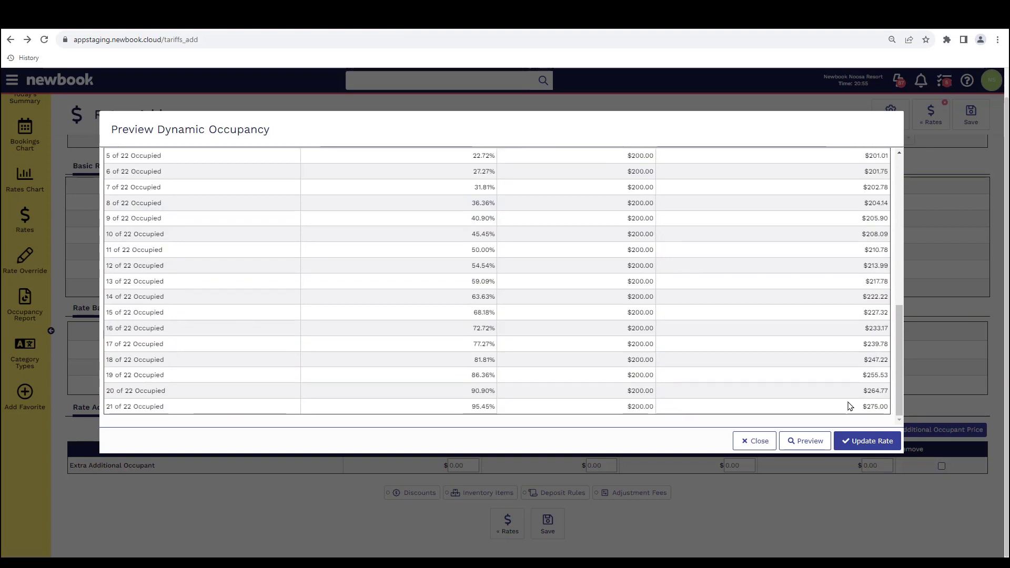
scroll(848, 405, up, 10)
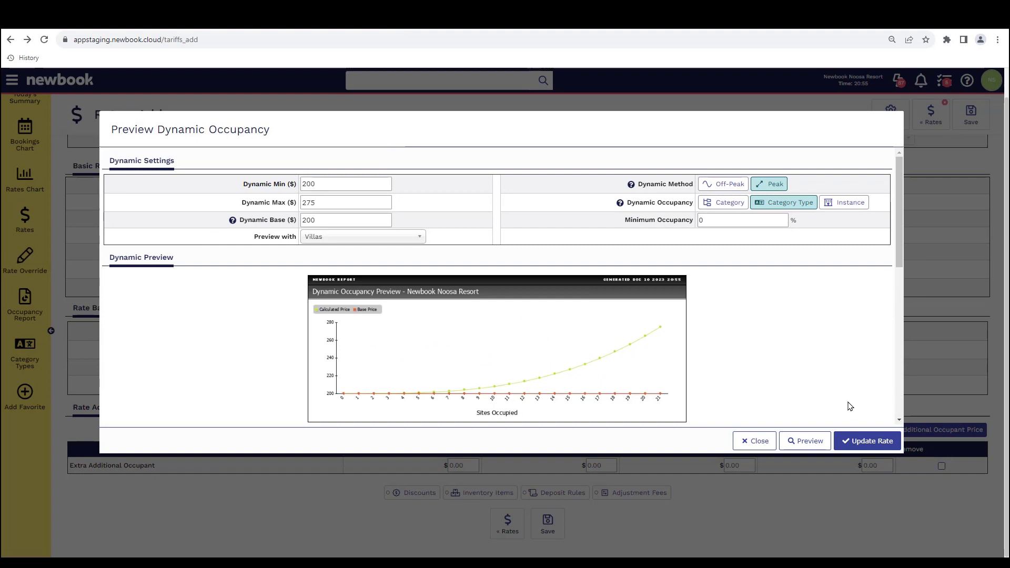
Step: Preview the Off-Peak method, first by Category and then by Instance occupancy
click(730, 185)
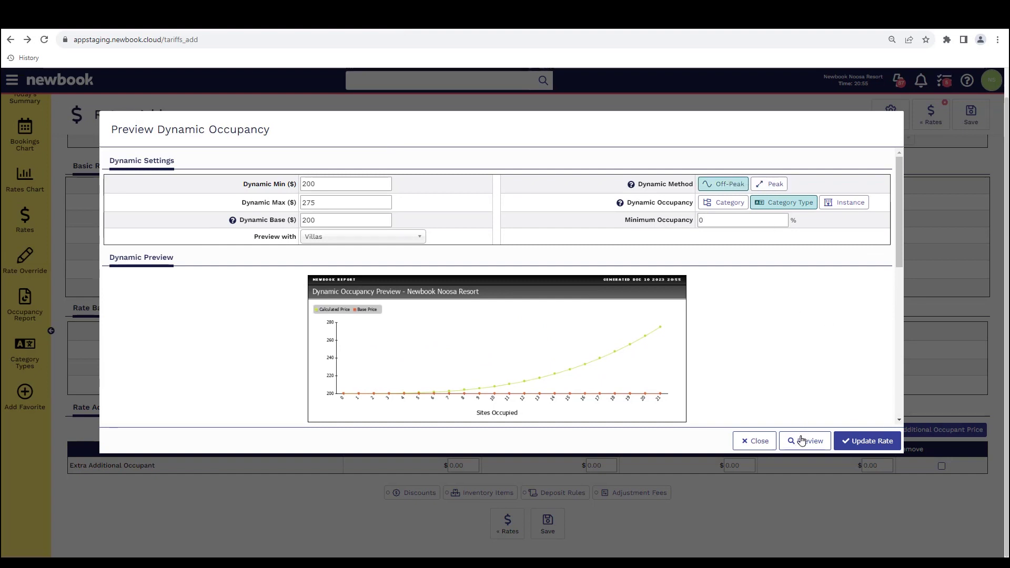
click(818, 445)
scroll(731, 319, down, 2)
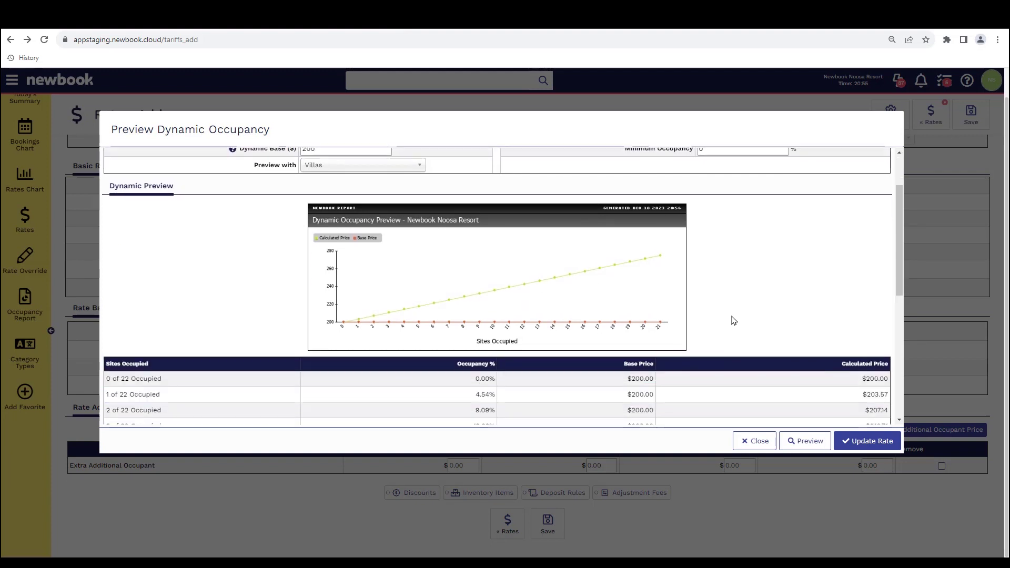
scroll(732, 318, up, 2)
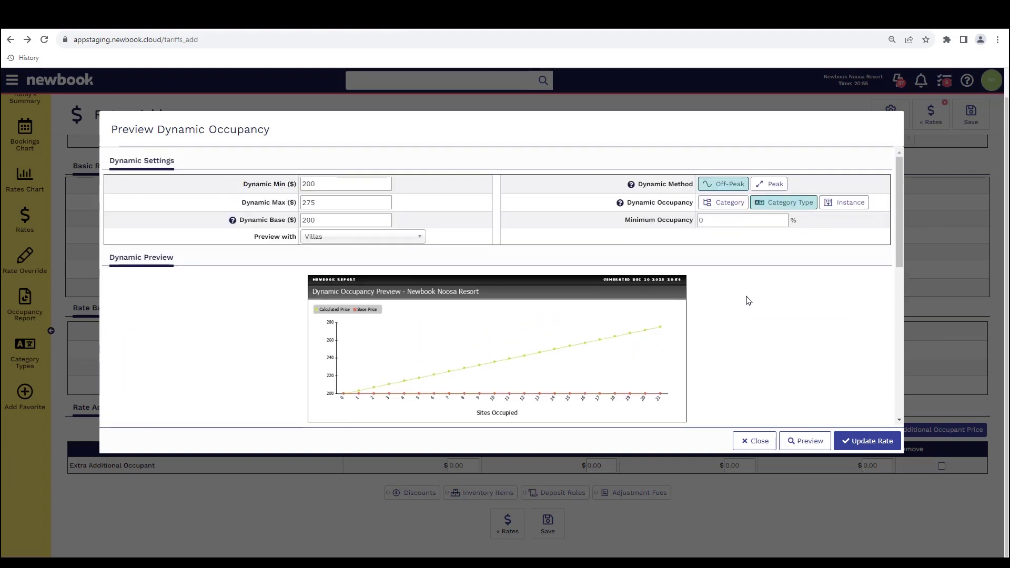
click(843, 209)
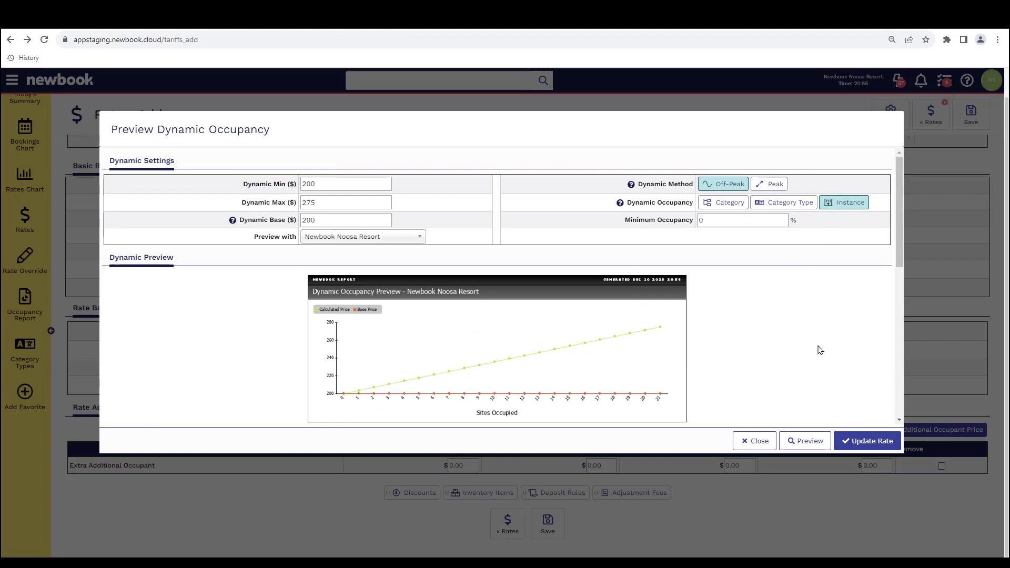
click(806, 442)
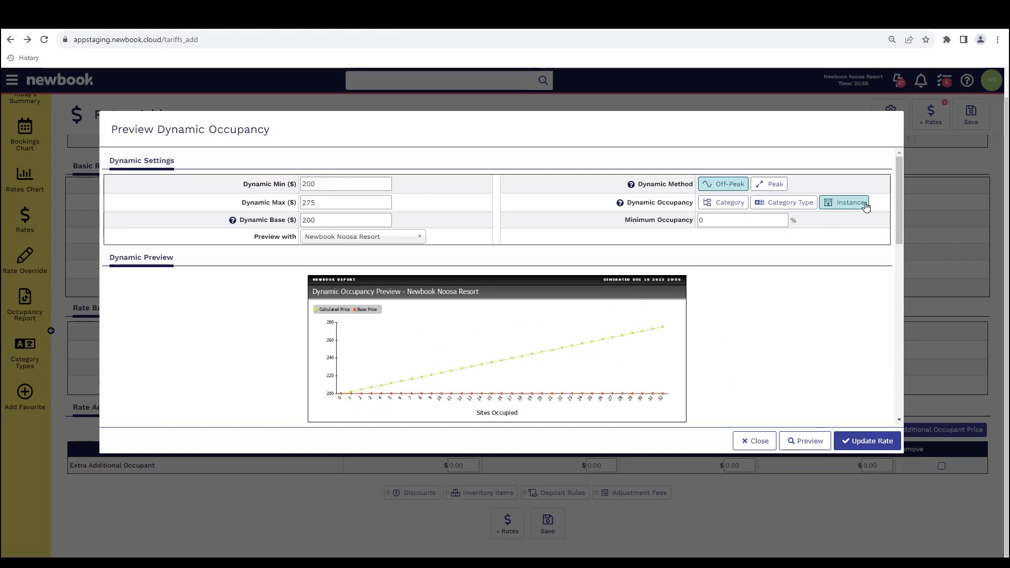
Step: Return to Category occupancy for Luxury Villas and update the rate
click(728, 203)
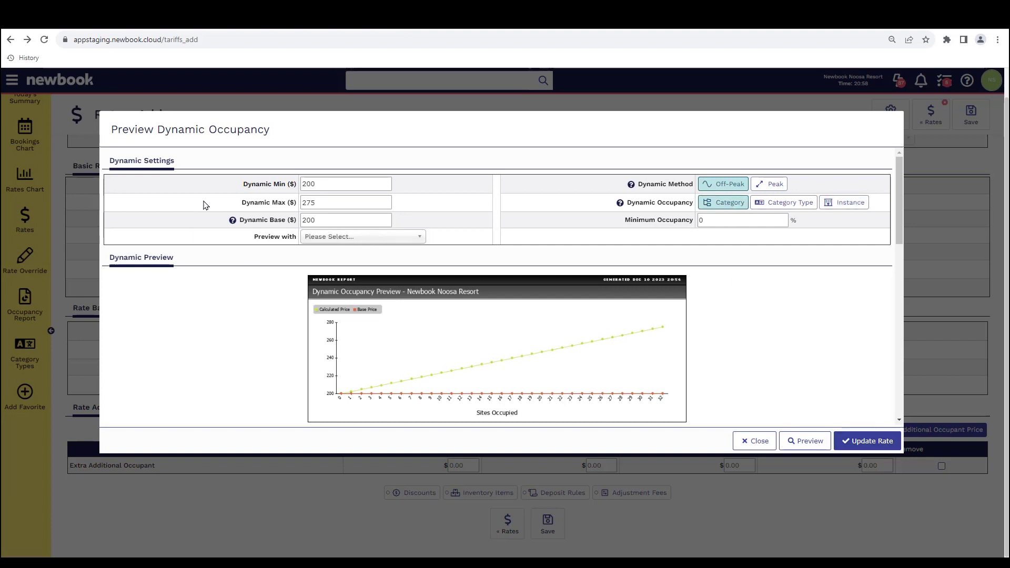
click(314, 237)
click(322, 277)
click(808, 446)
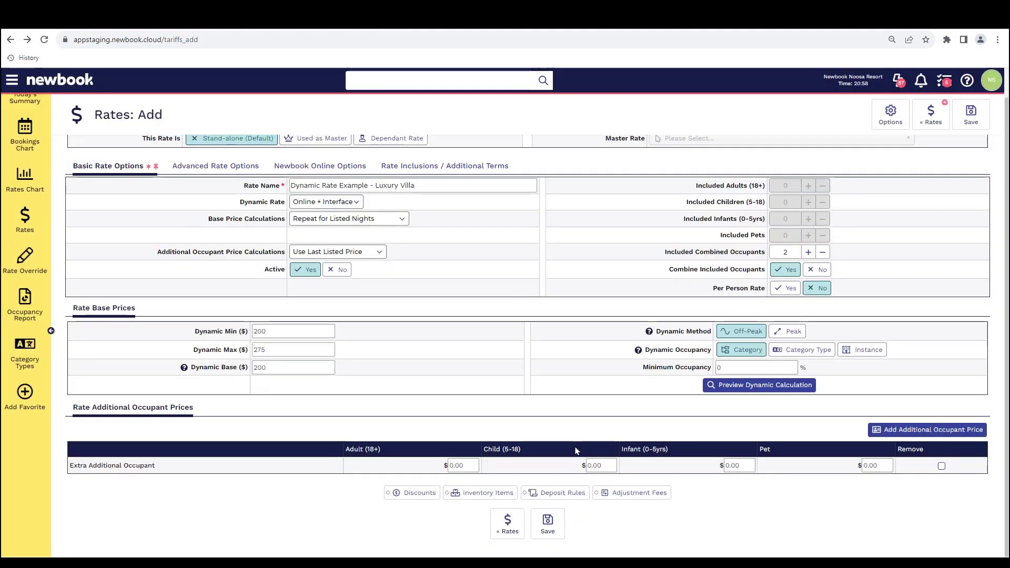
Step: Set the Minimum Occupancy to 10.00%
drag(639, 371, 715, 371)
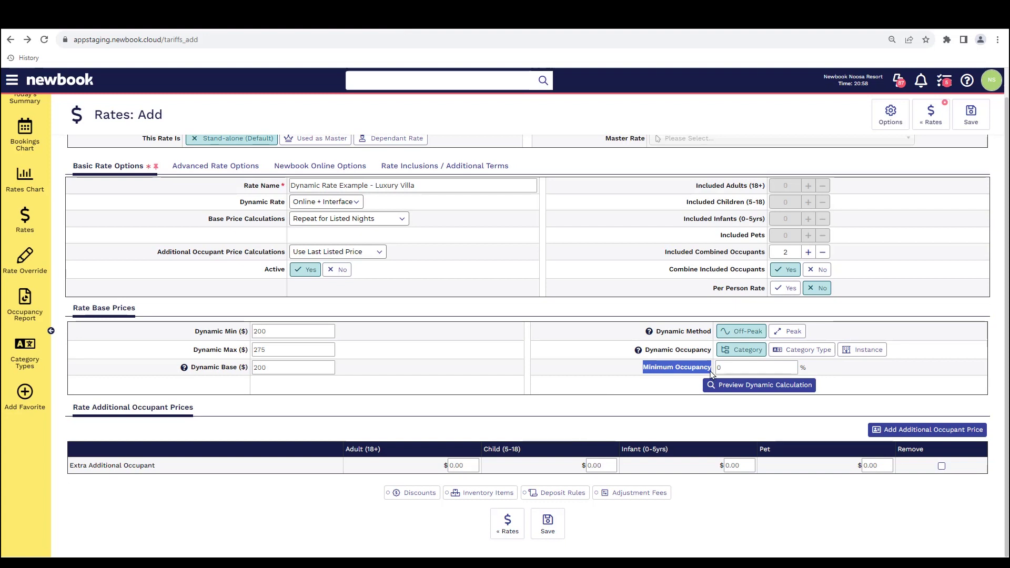
double_click(739, 370)
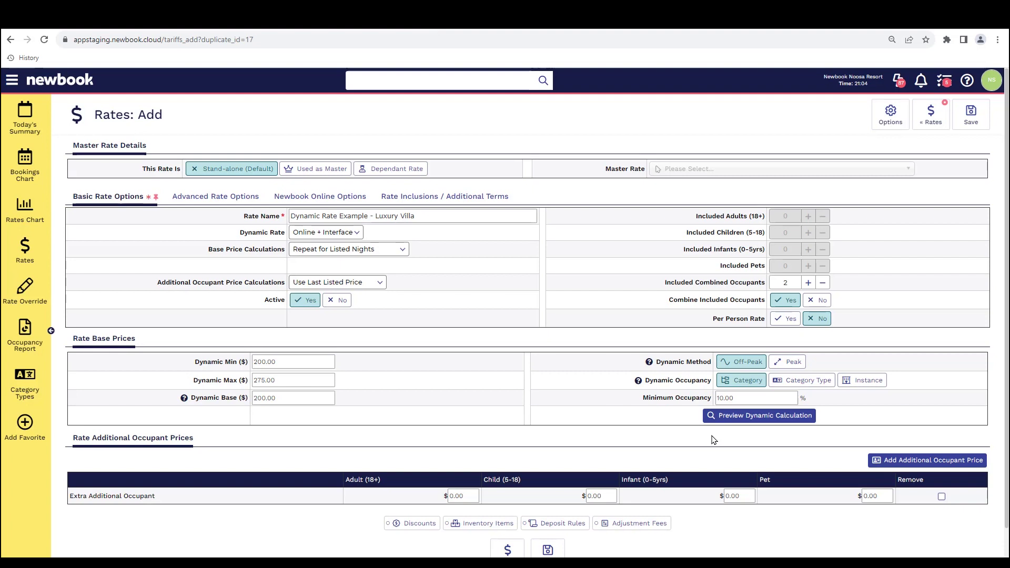
Step: Review the advanced and basic rate options, including minimum stay and occupant settings
click(176, 198)
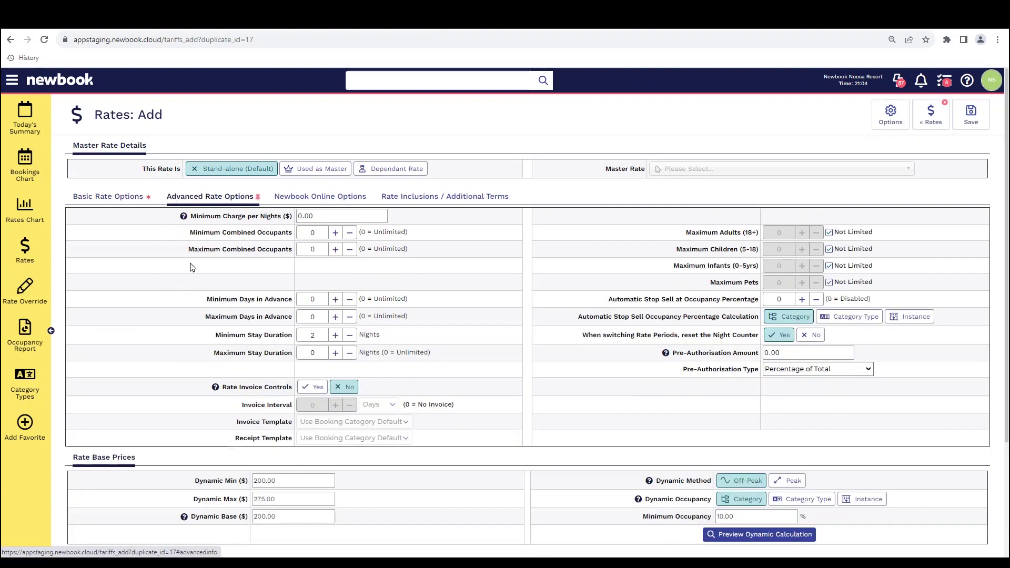
drag(215, 337, 297, 336)
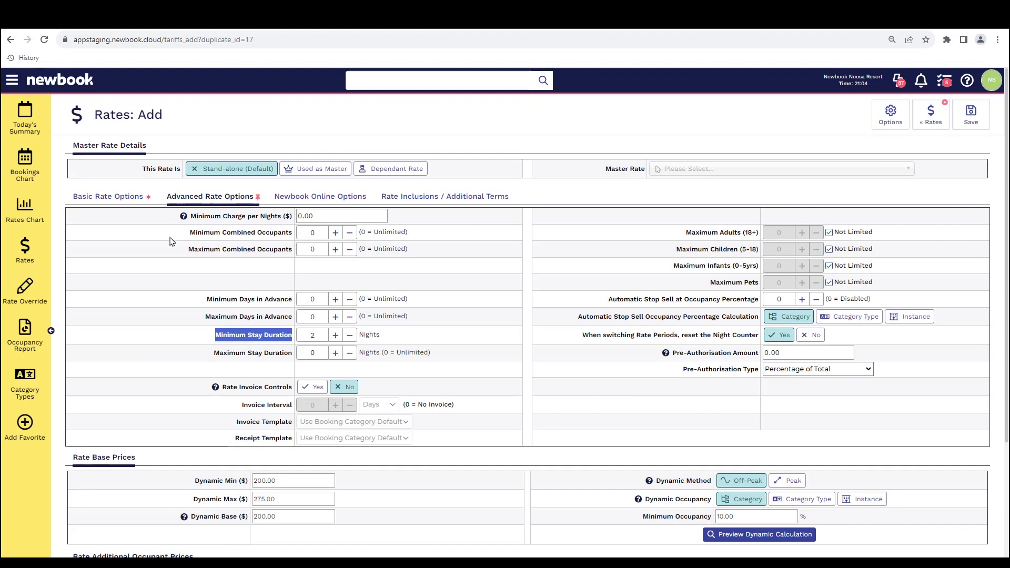
click(124, 195)
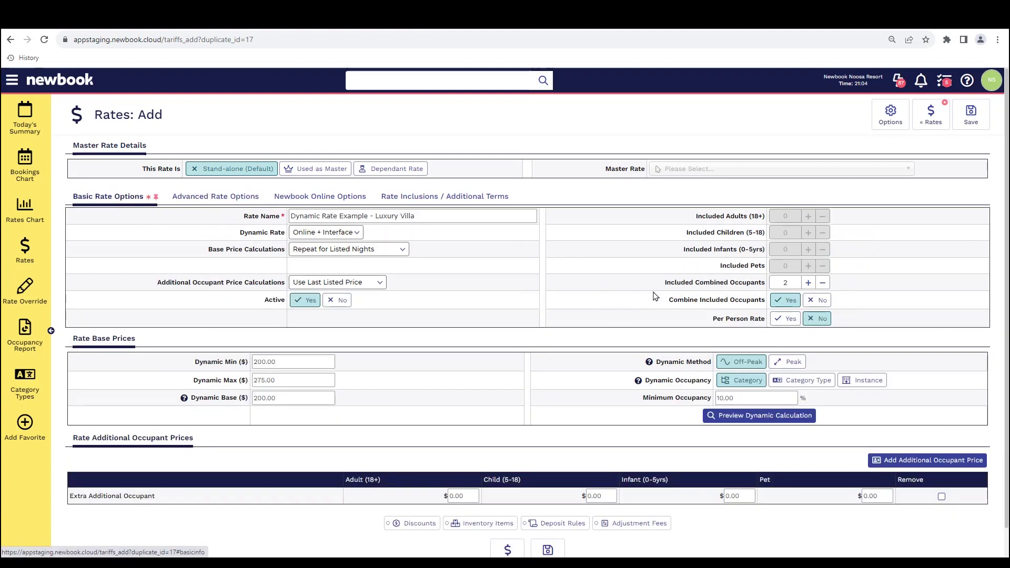
drag(670, 288, 769, 285)
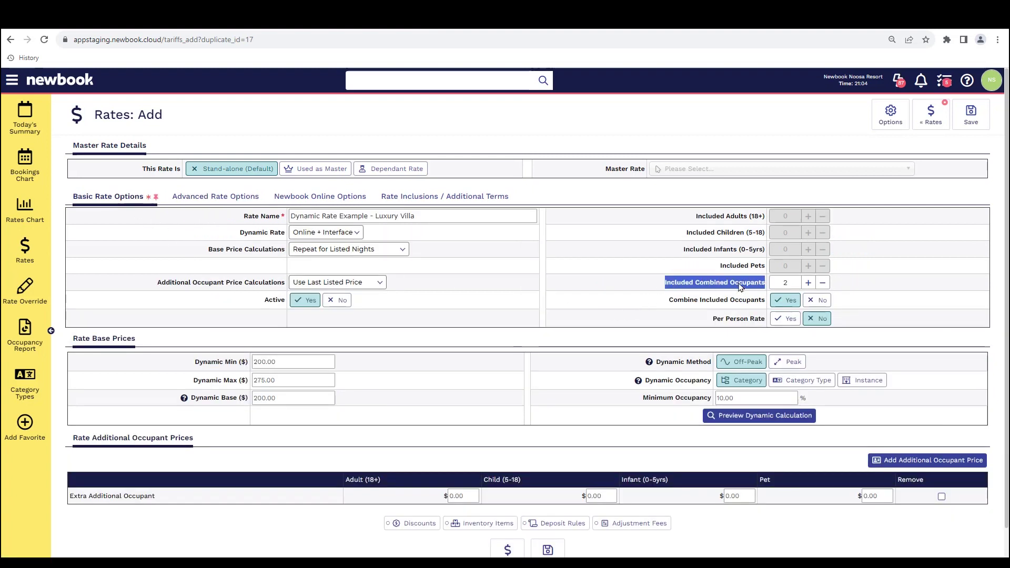
scroll(725, 291, down, 1)
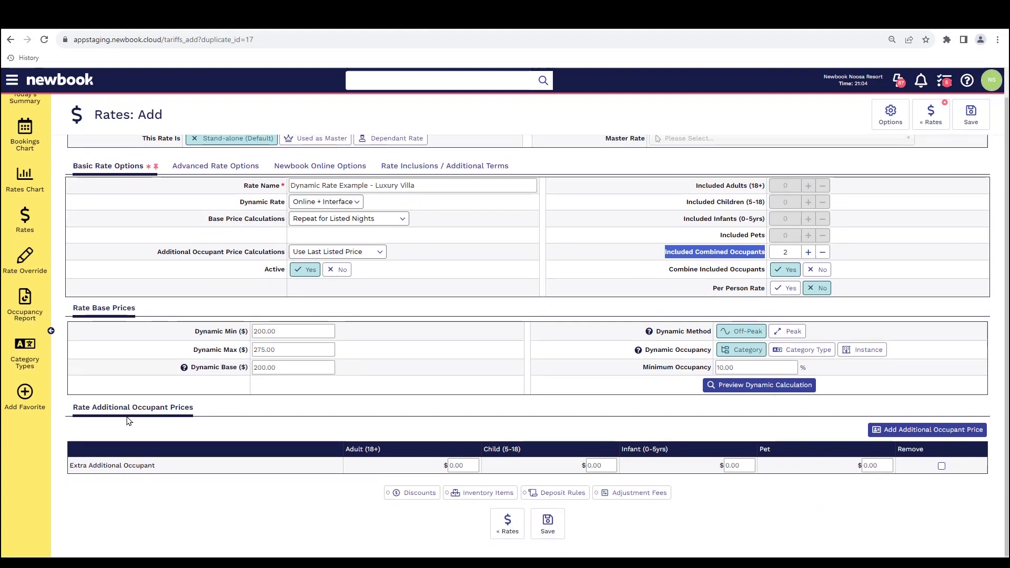
drag(206, 412, 74, 411)
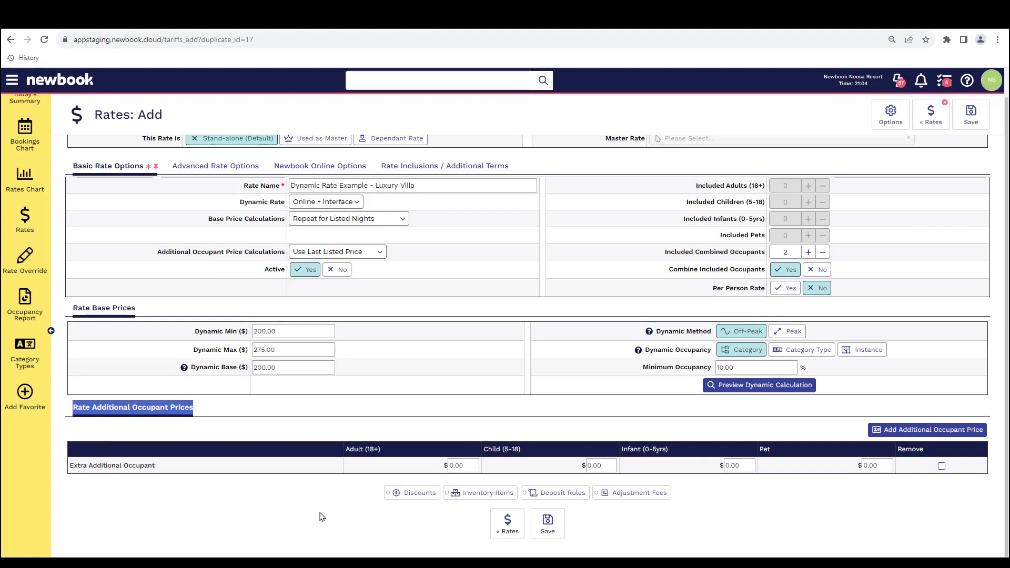
Step: Enable Deposit Rules and Adjustment Fees, then save the Luxury Villa rate
click(561, 493)
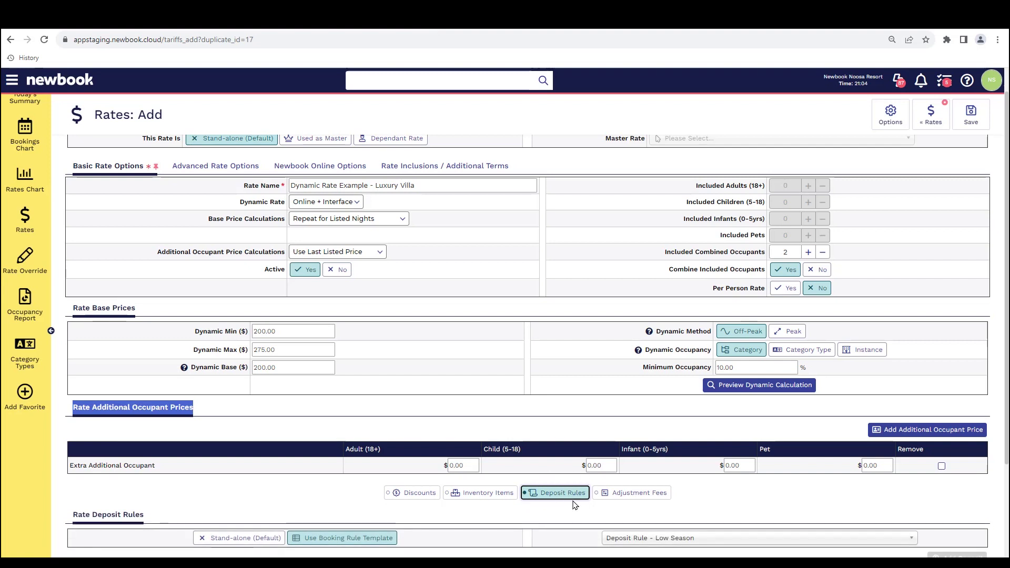
click(604, 497)
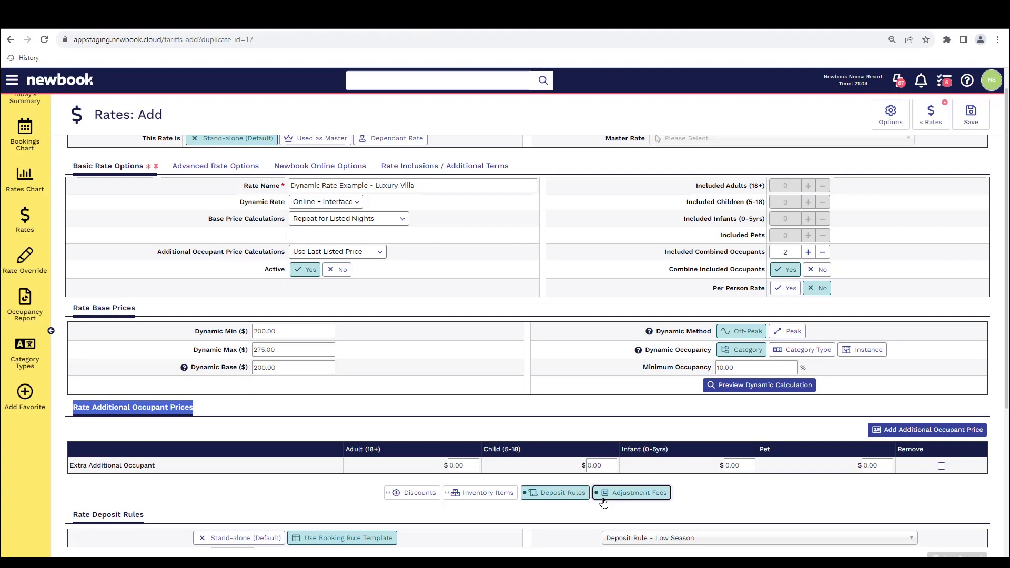
click(970, 120)
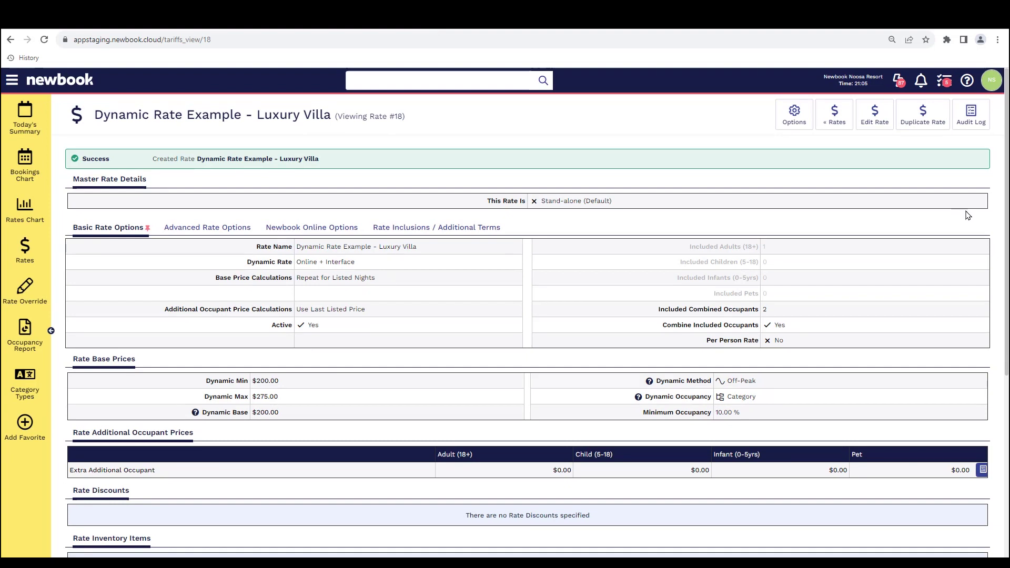
Step: Start an applied rate for this rate with Rate Type Standard
scroll(969, 217, down, 5)
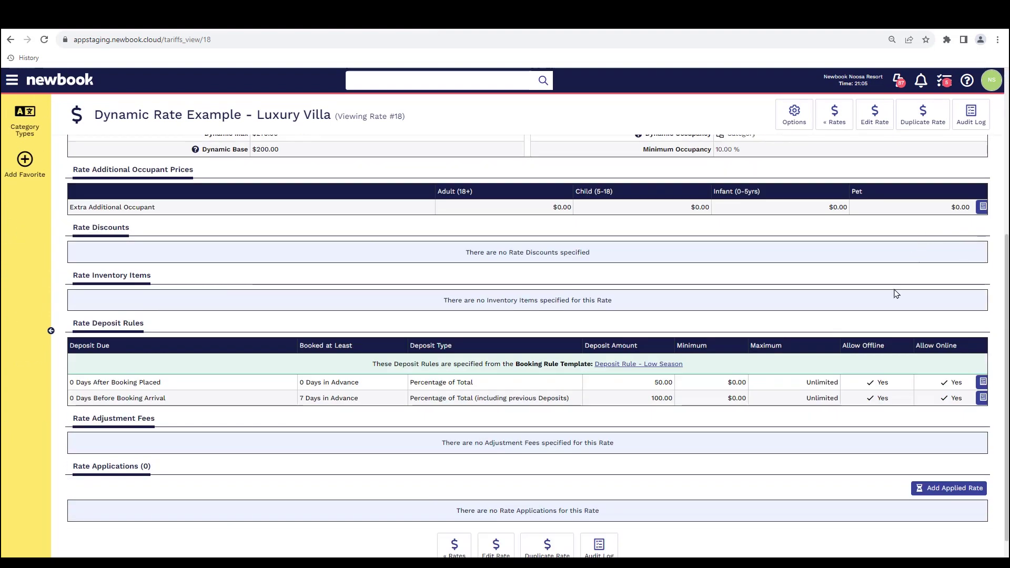
click(944, 489)
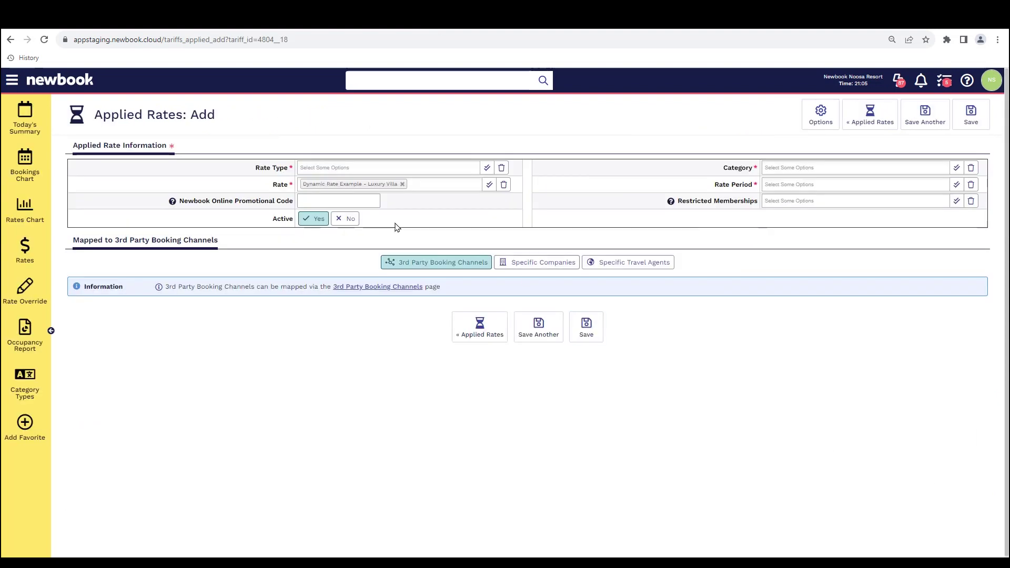
drag(248, 177, 294, 174)
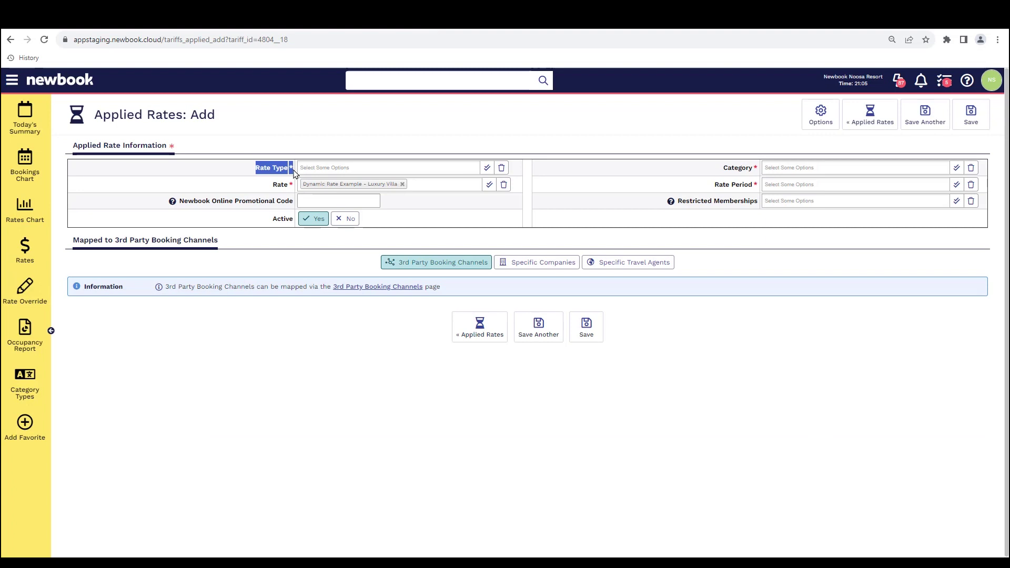
click(322, 169)
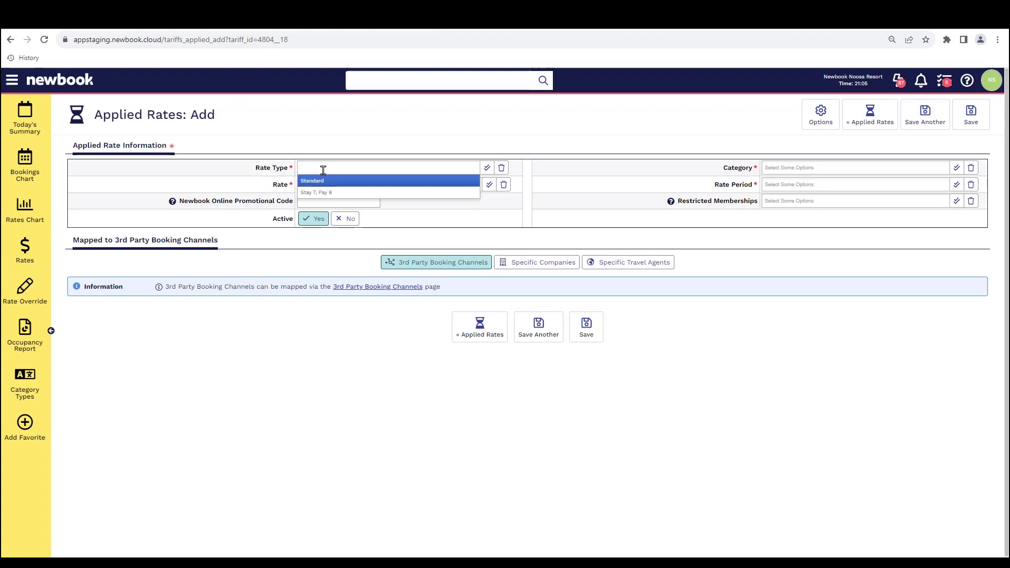
click(323, 180)
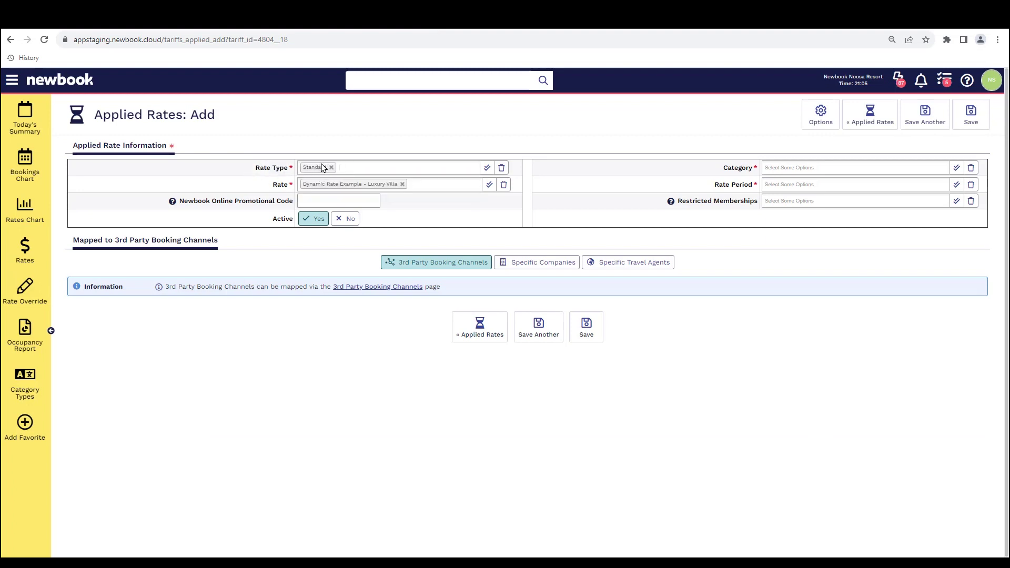
Step: Apply it to Luxury Villas for High Season 23/24 and save
drag(252, 190, 320, 189)
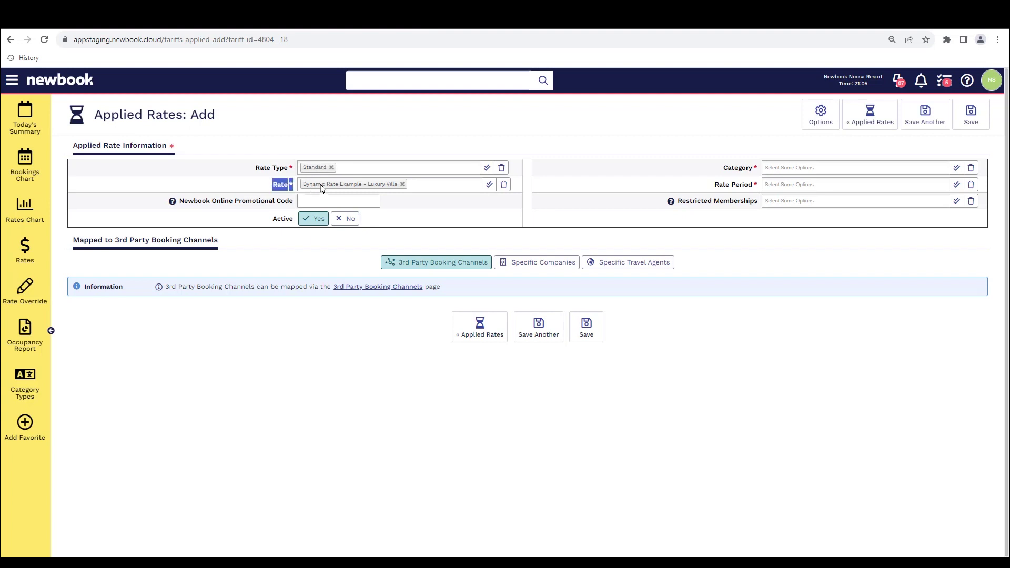
drag(724, 184, 746, 166)
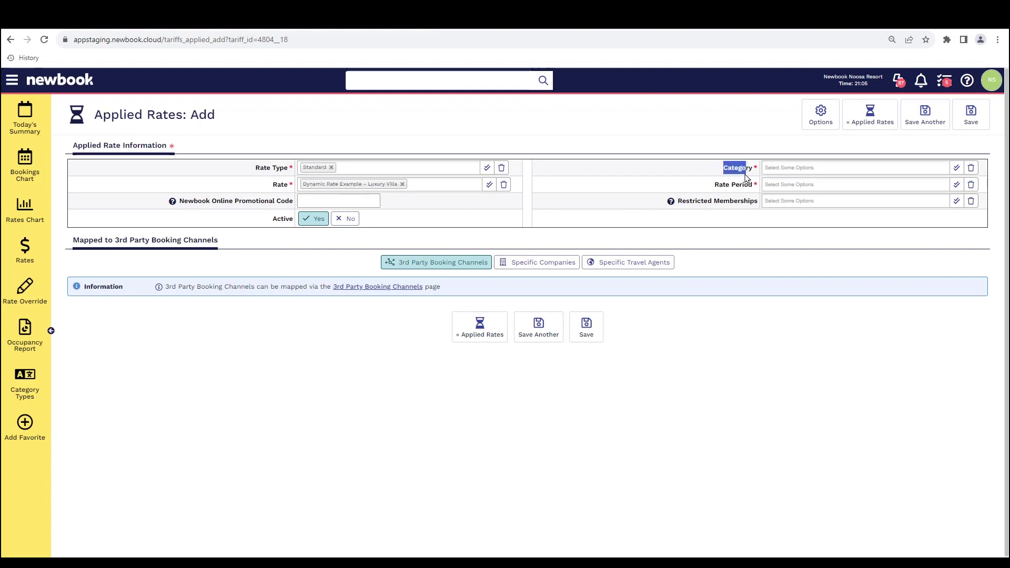
click(769, 168)
click(781, 181)
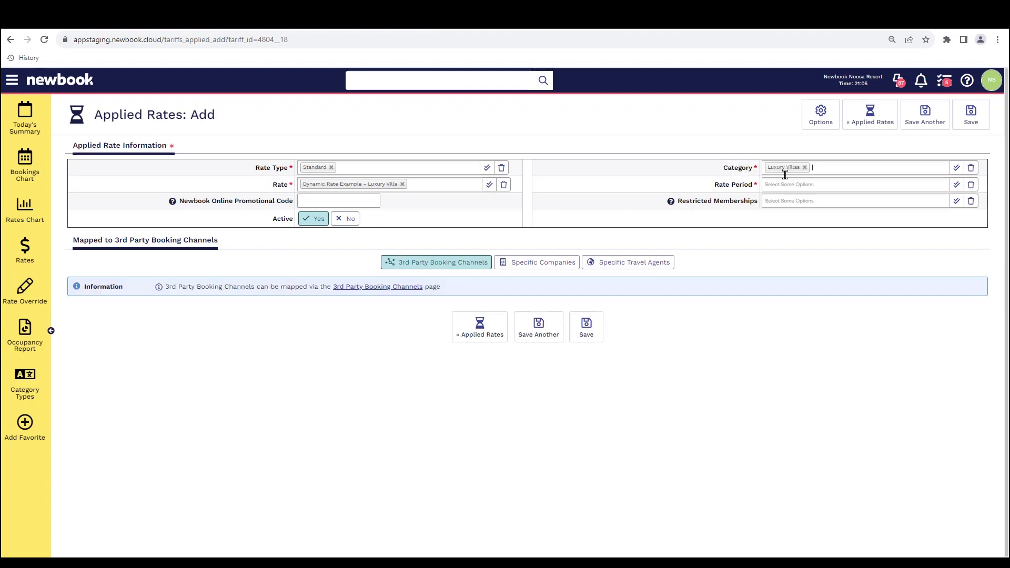
click(796, 184)
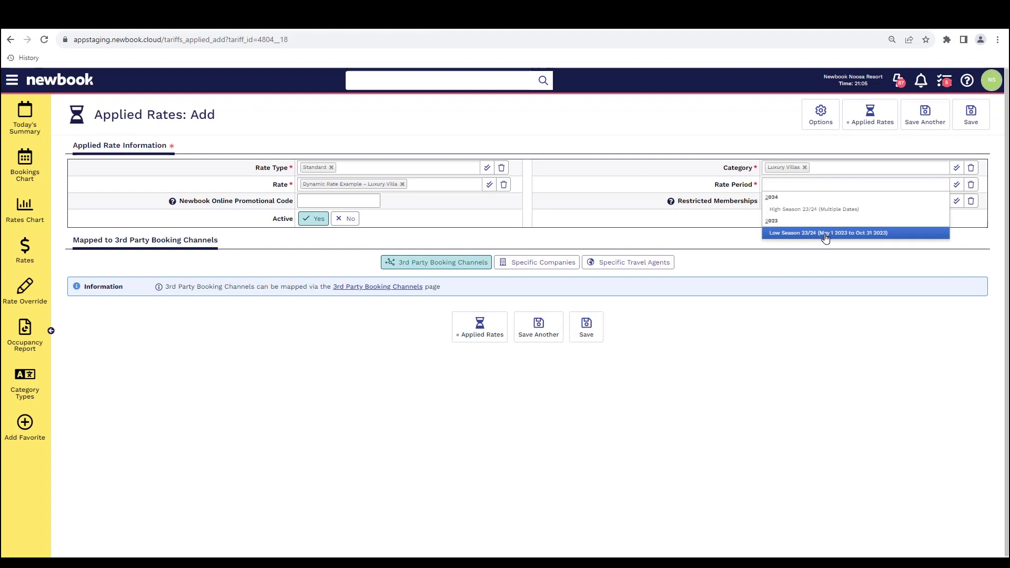
click(822, 210)
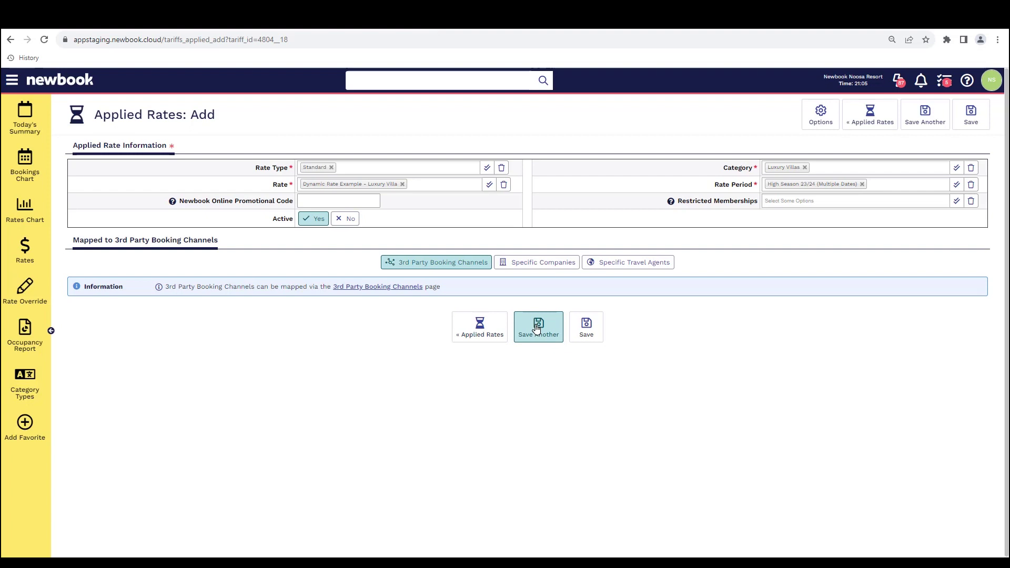
click(584, 325)
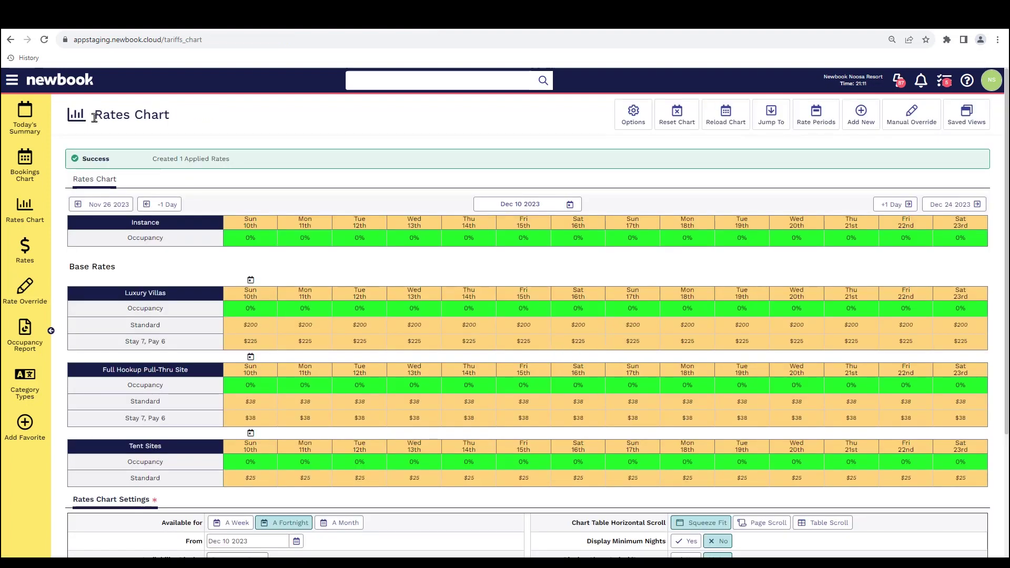
drag(94, 118, 186, 118)
Step: Review the rate-saved success message and switch to the Luxury Villas Bookings Chart for 10–23 Dec 2023
click(187, 119)
drag(231, 158, 135, 160)
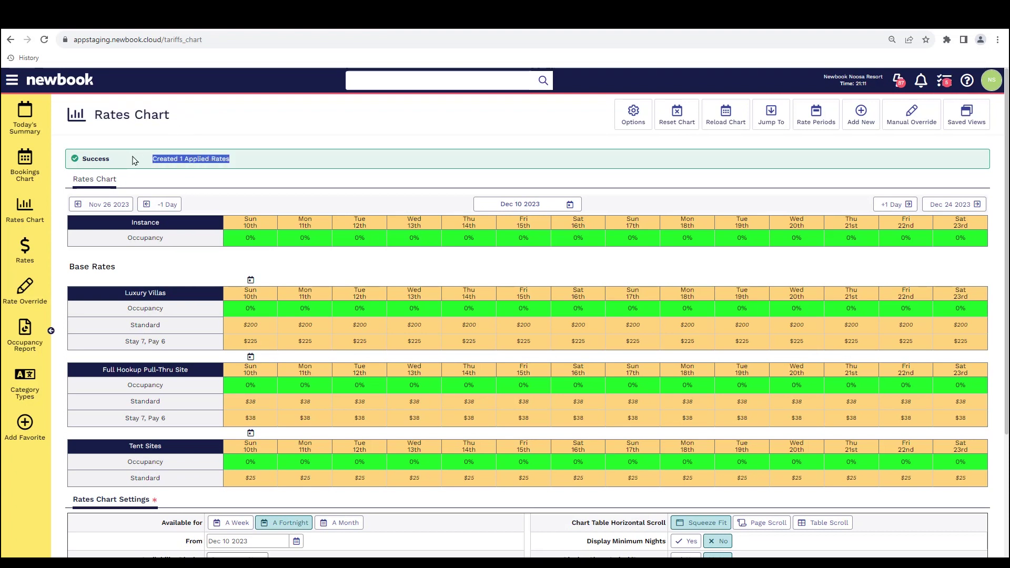
click(136, 163)
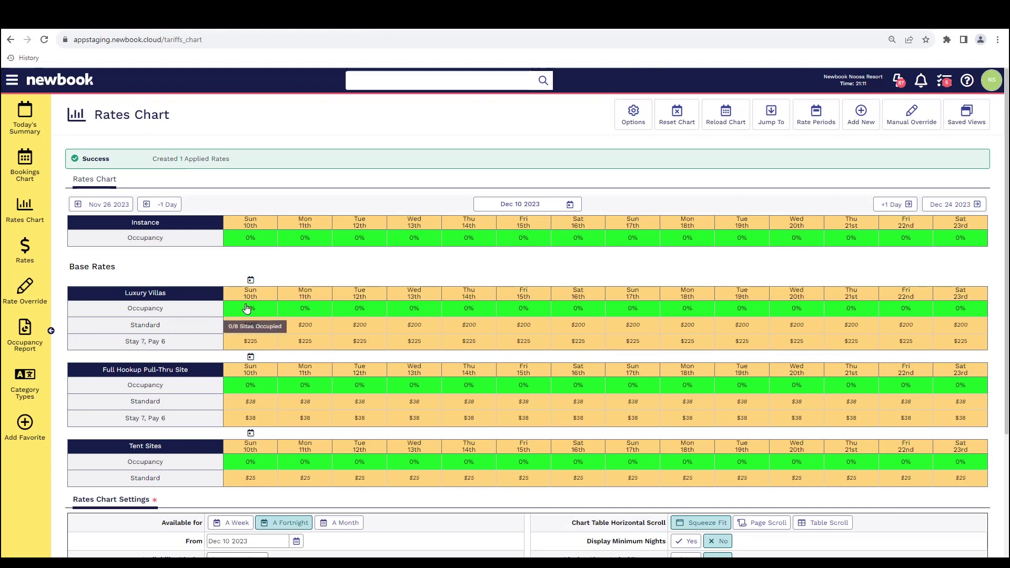
mouse_move(250, 297)
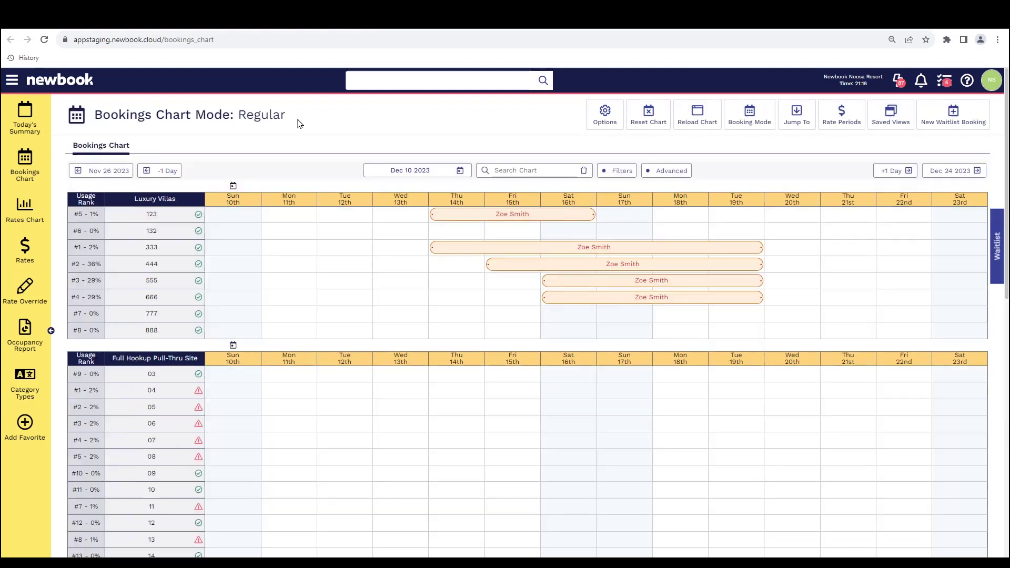
Step: Preview prices for two nights from Sat 16th on villa 132, then return to the Rates Chart
drag(287, 118, 92, 117)
click(94, 114)
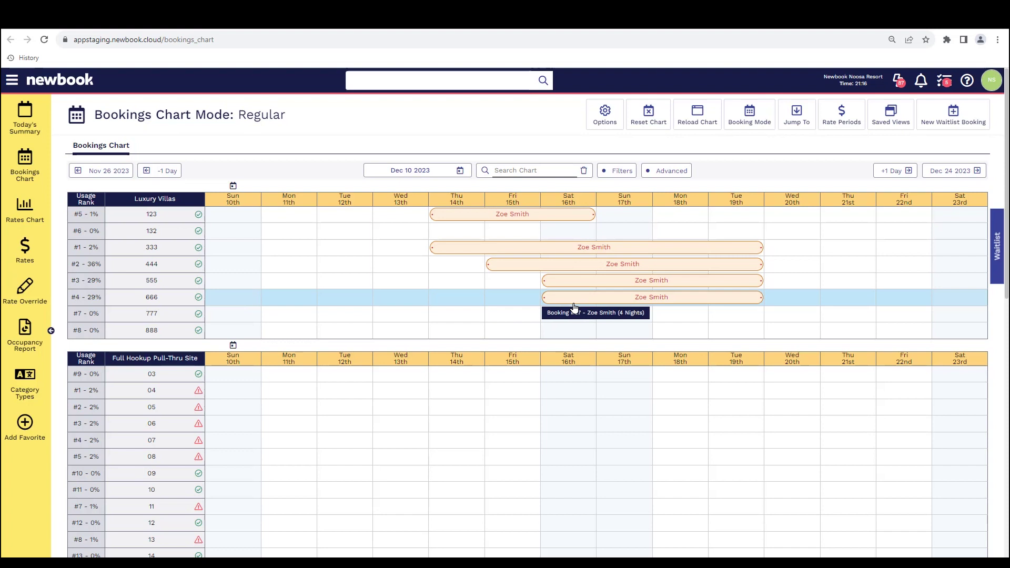
click(548, 236)
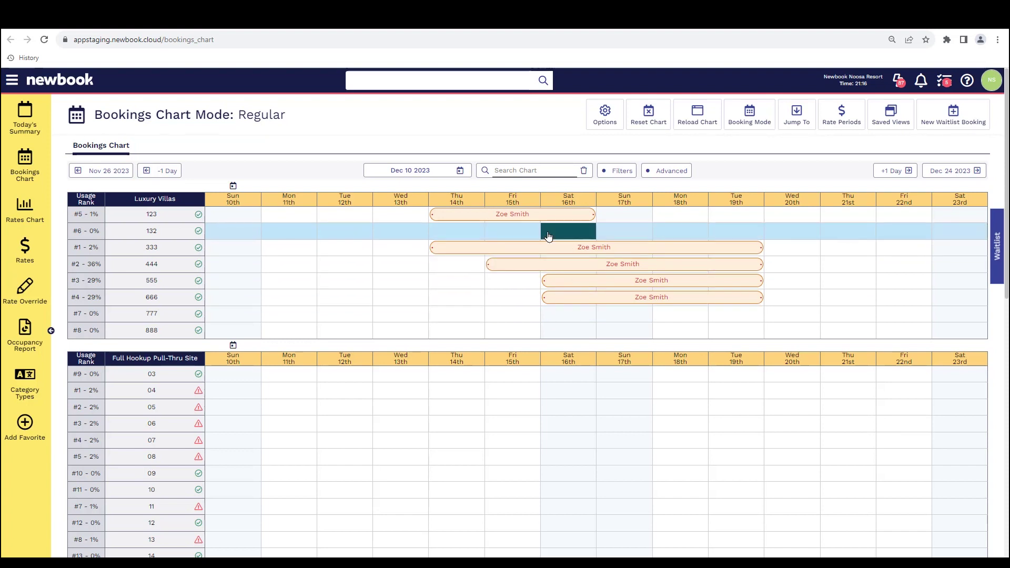
click(637, 239)
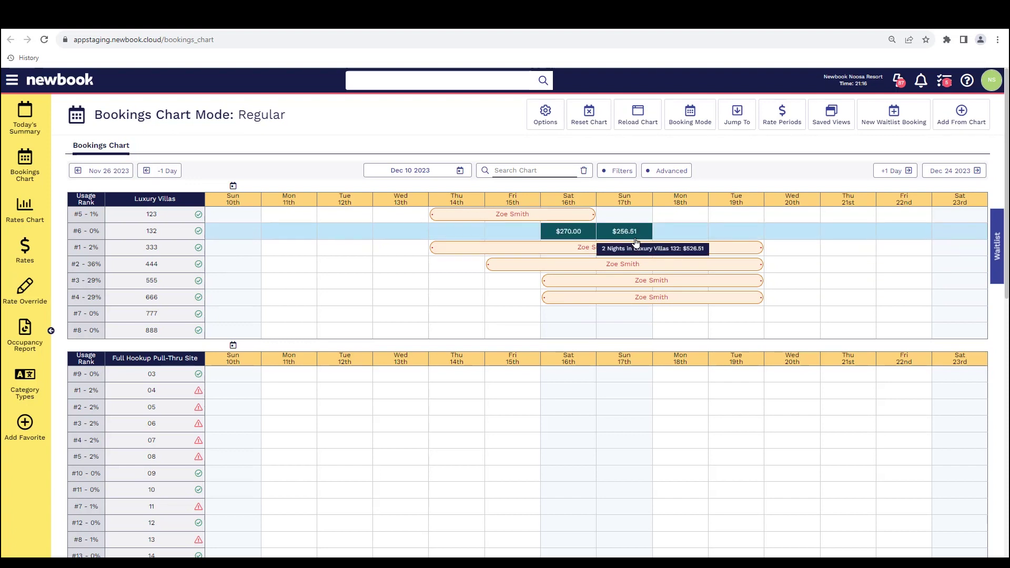
click(14, 218)
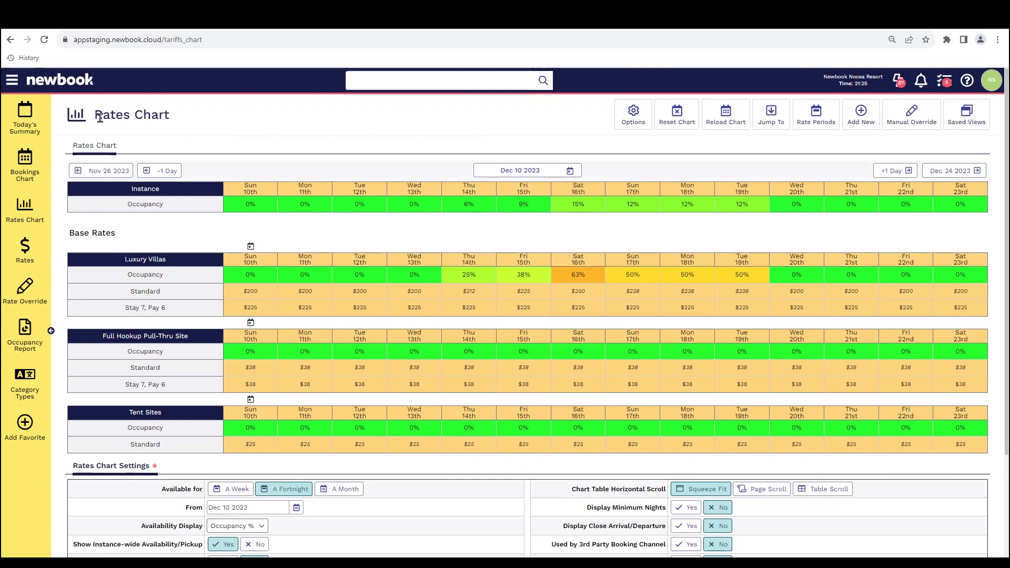
Step: Start a new rate override ending Dec 14 2023 for Luxury Villas, Standard rate type
click(861, 113)
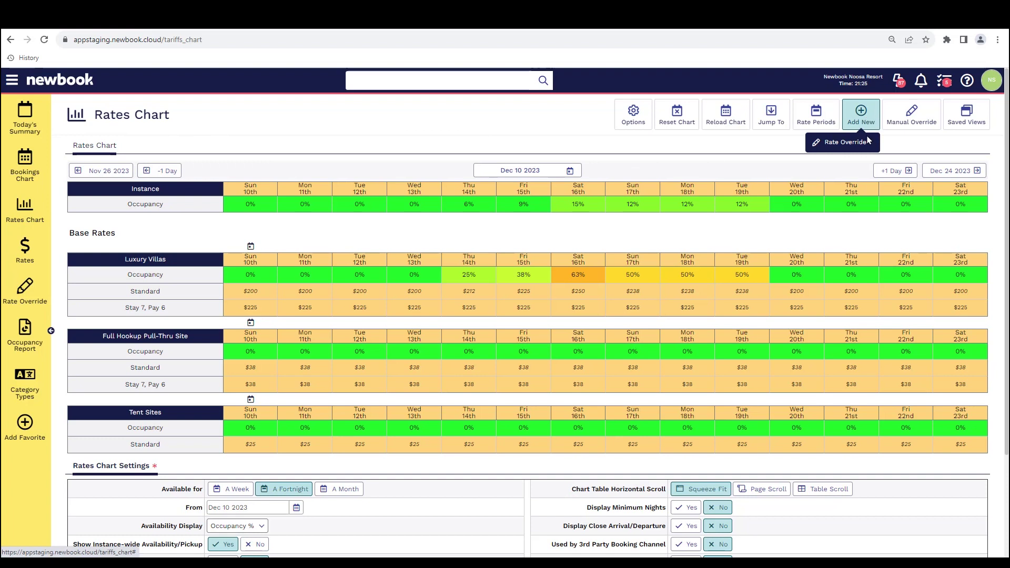
click(831, 143)
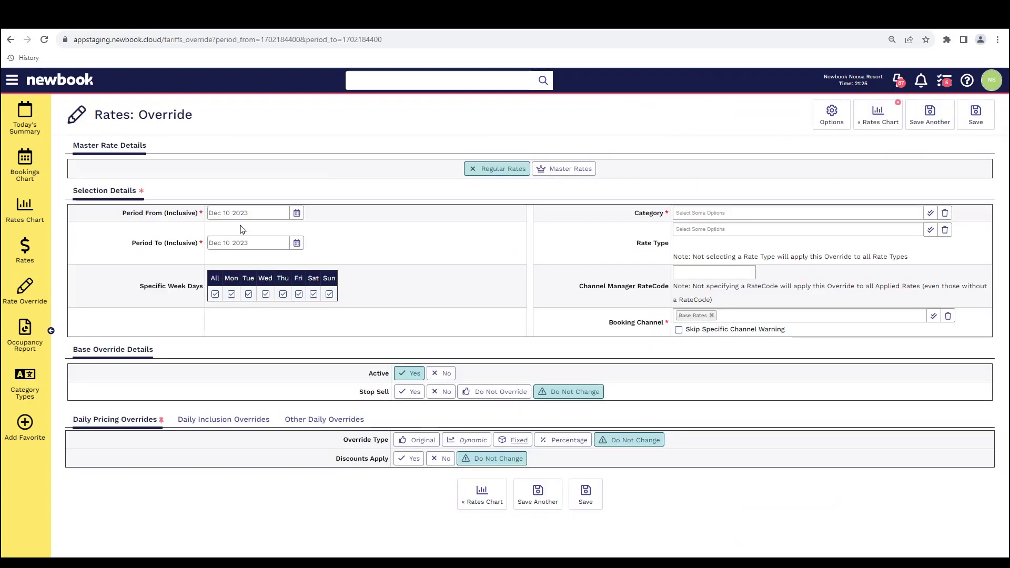
click(248, 242)
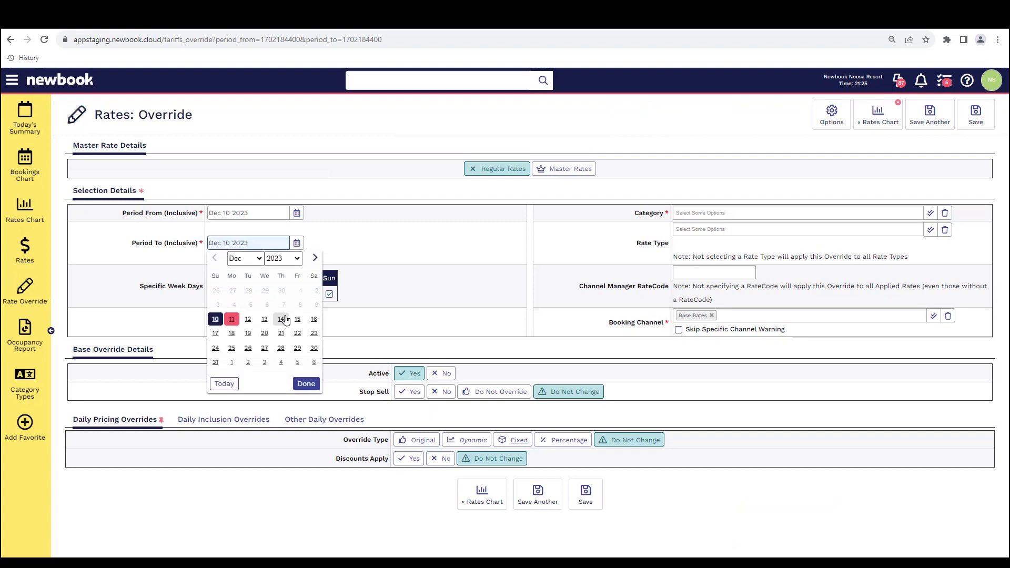
click(282, 319)
click(686, 212)
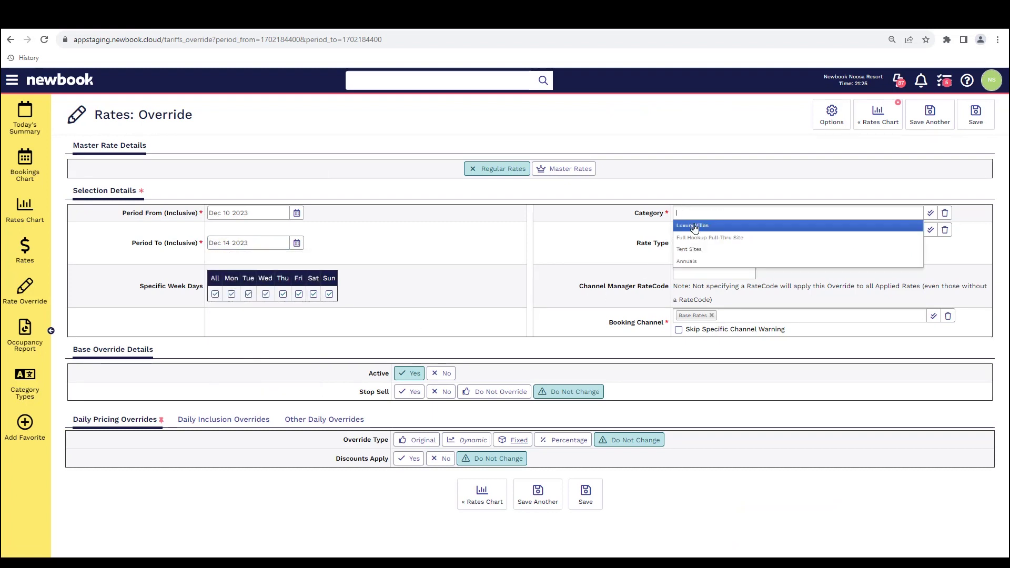
click(693, 226)
click(684, 230)
click(693, 245)
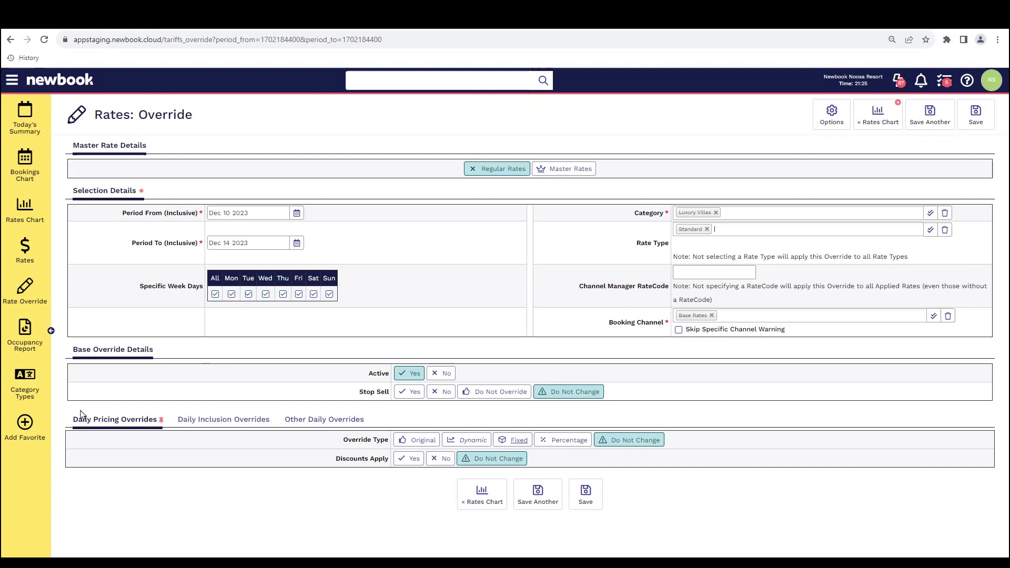
Step: Make the override Dynamic with minimum 210, maximum 285 and base 200, and save it
drag(339, 446, 388, 445)
click(377, 446)
click(476, 443)
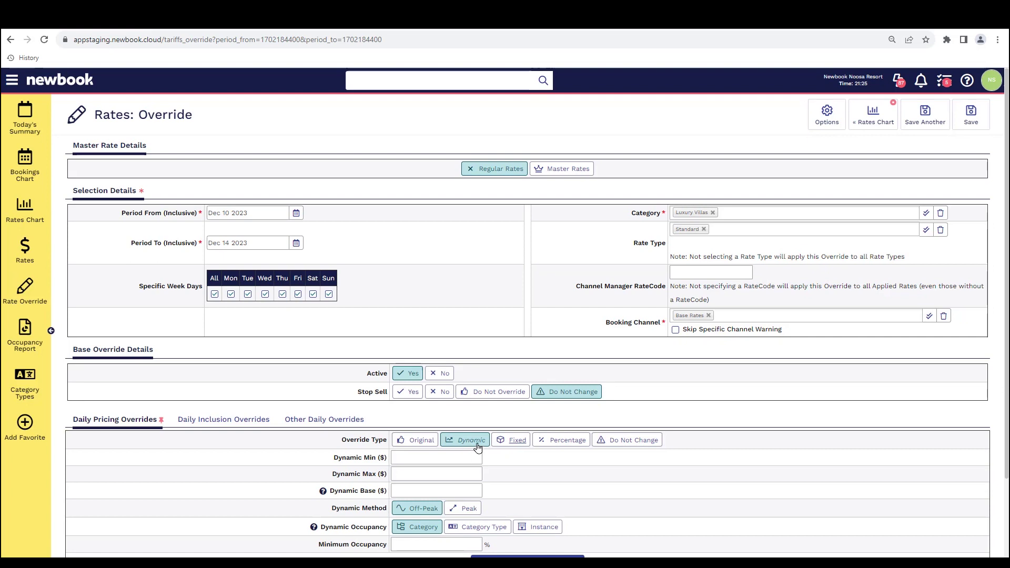
click(412, 457)
text(210)
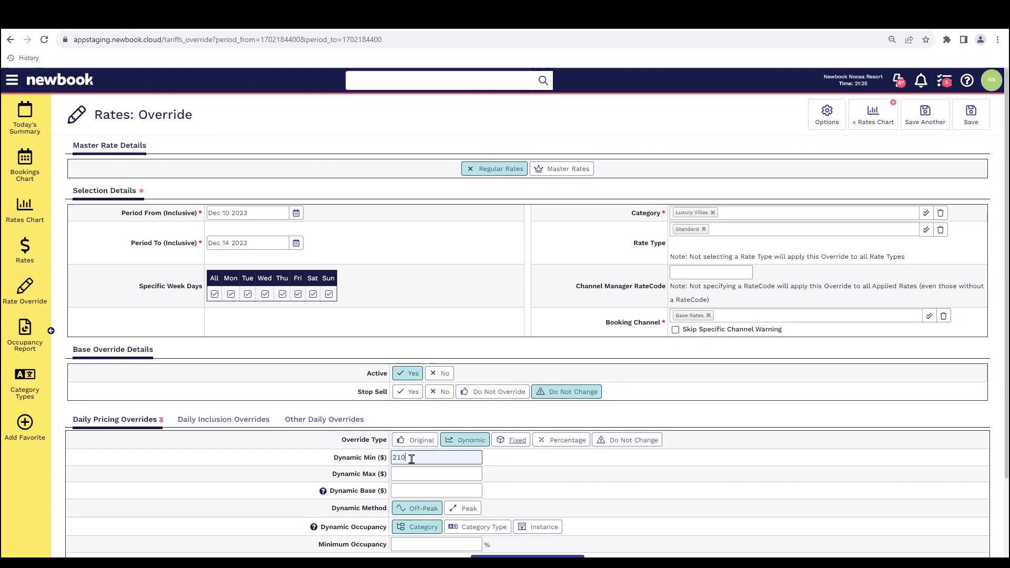
click(412, 470)
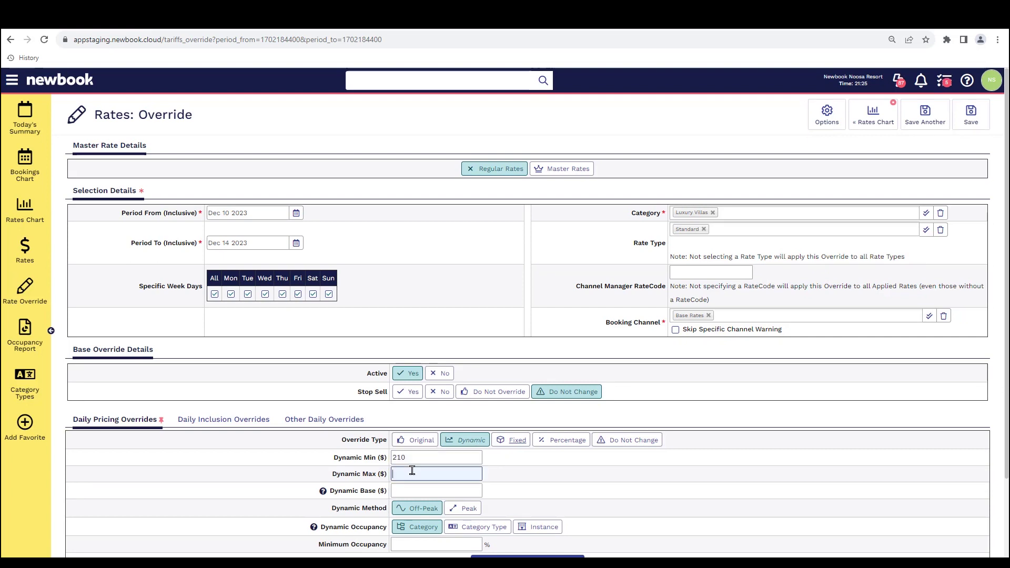
text(285)
click(414, 486)
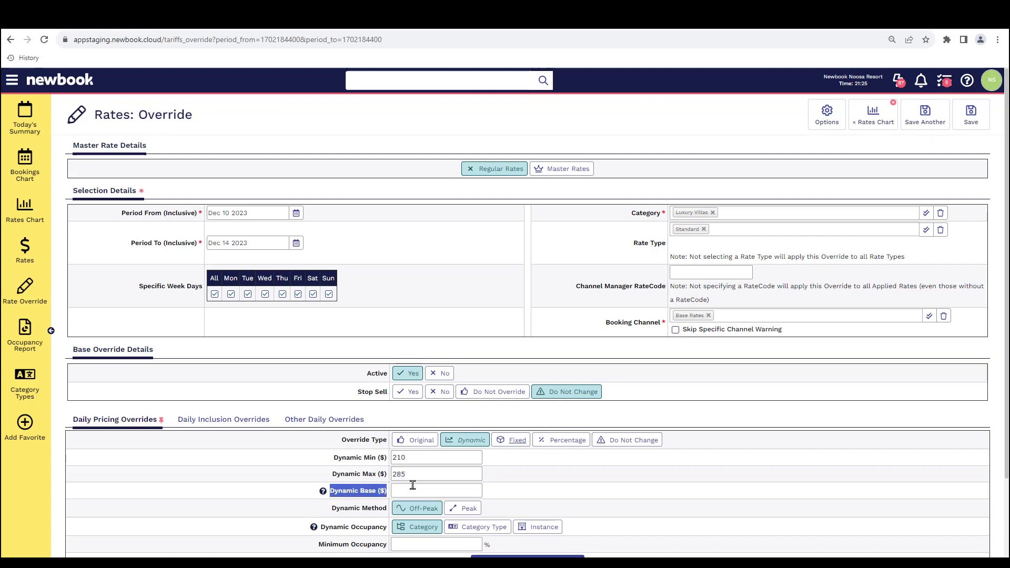
text(200)
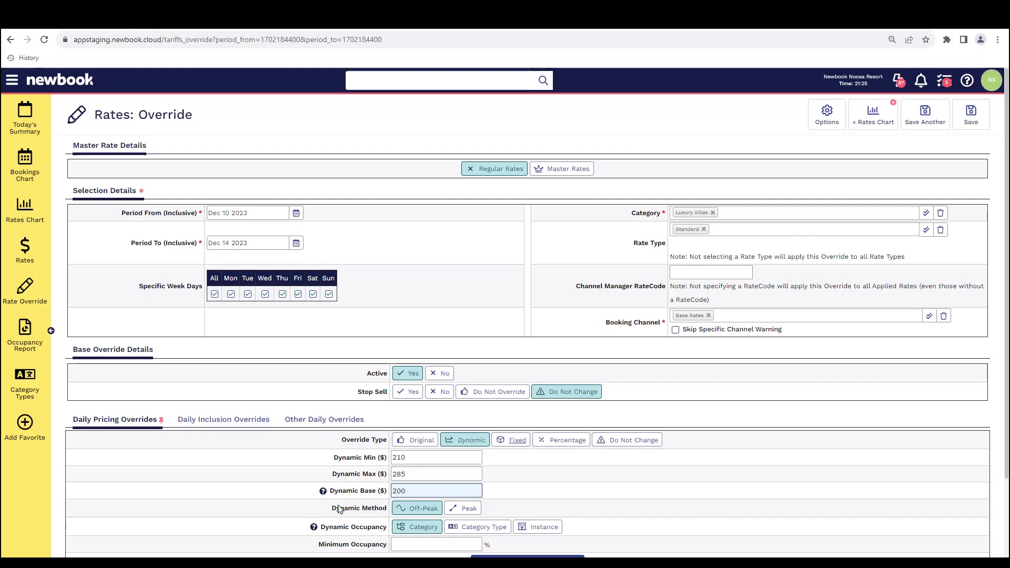
drag(351, 519, 390, 533)
click(970, 113)
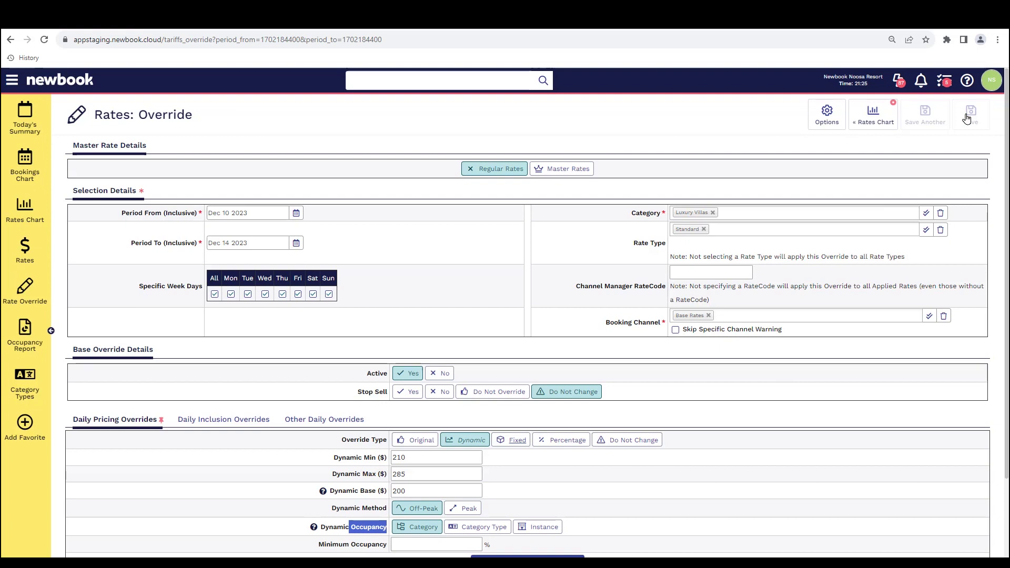
drag(93, 116, 191, 118)
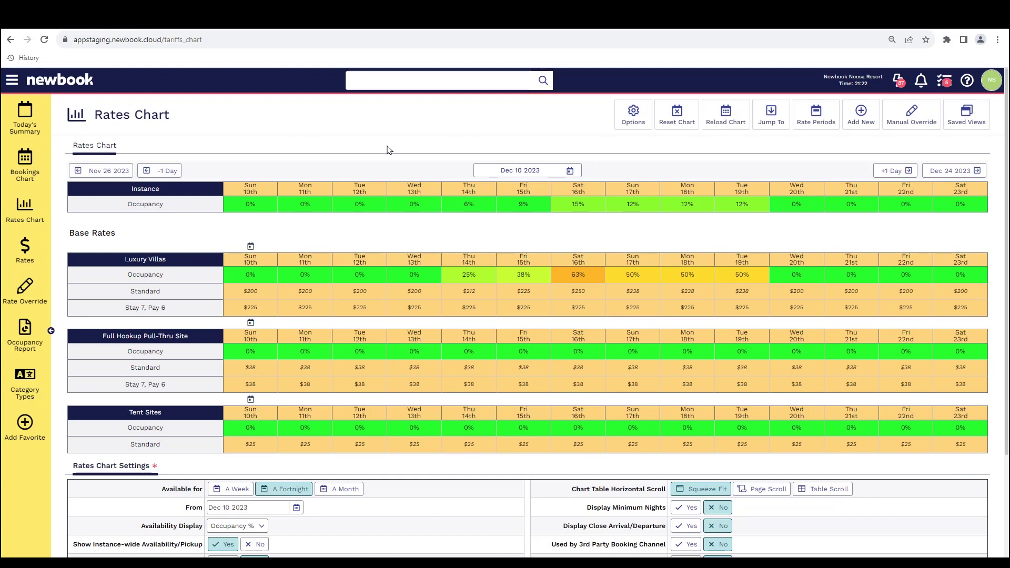
Step: Run the Dynamic Pricing Report for the year 2023, grouped by Category Type
click(11, 84)
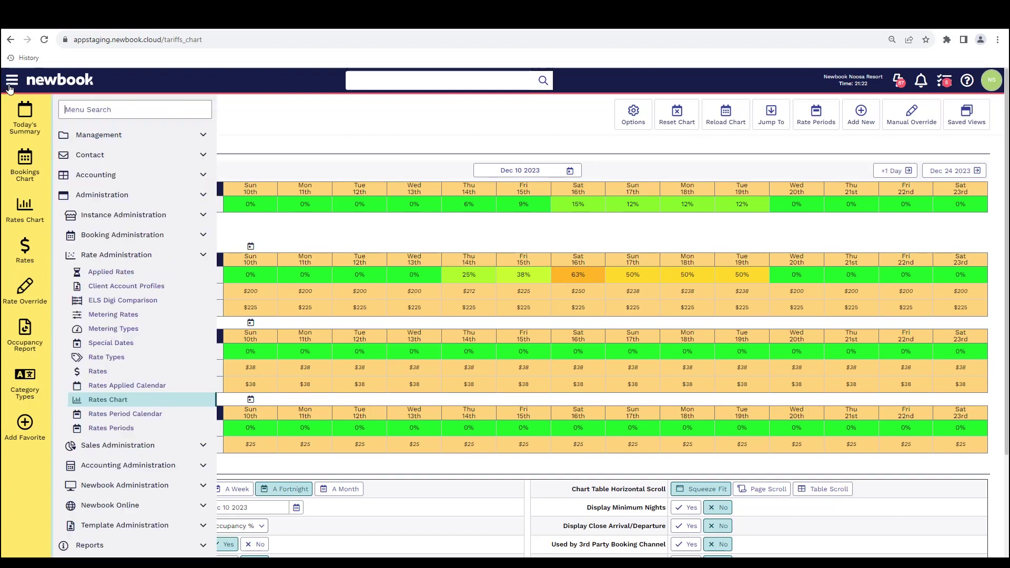
text(dynamic)
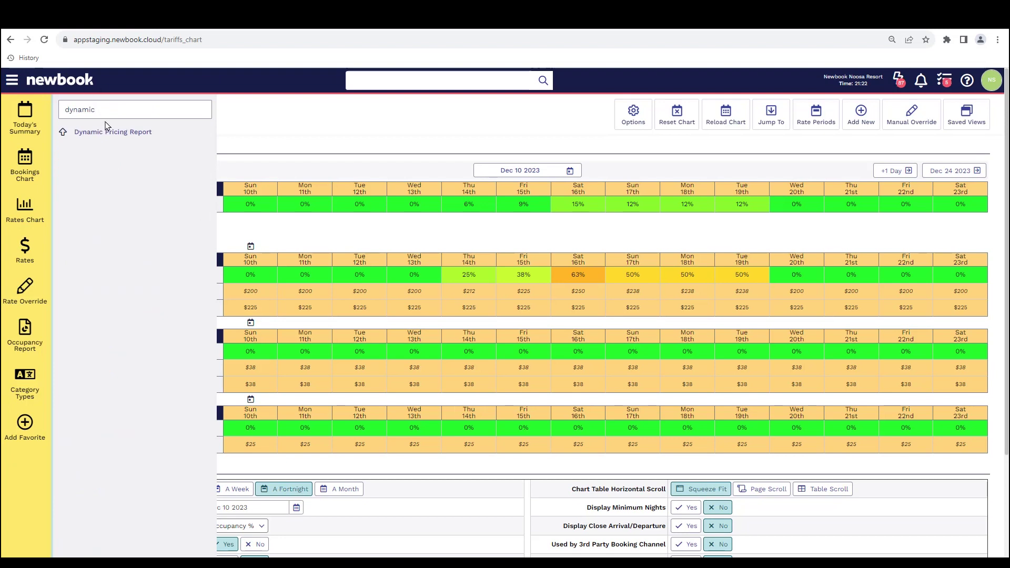
click(104, 138)
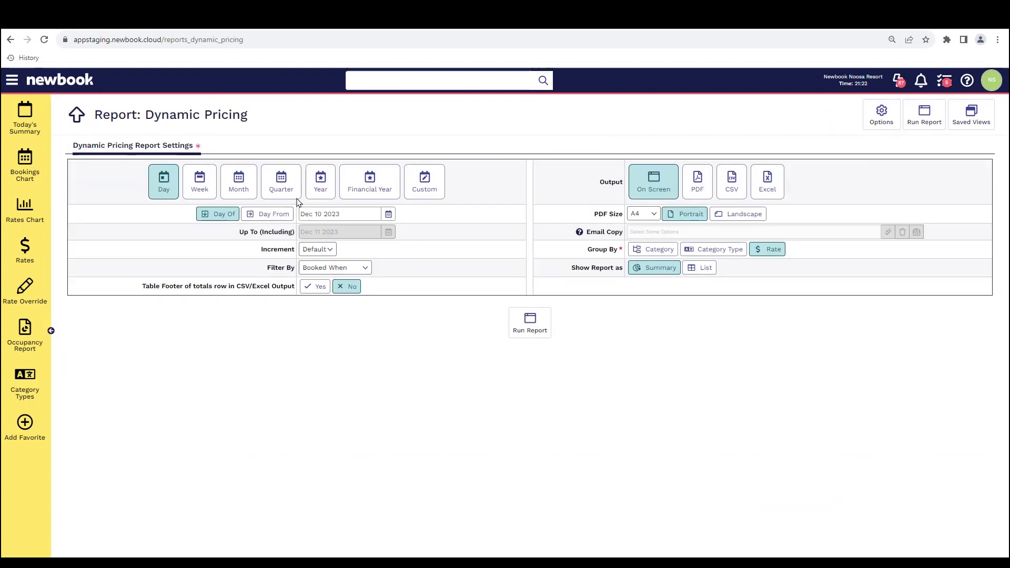
click(322, 191)
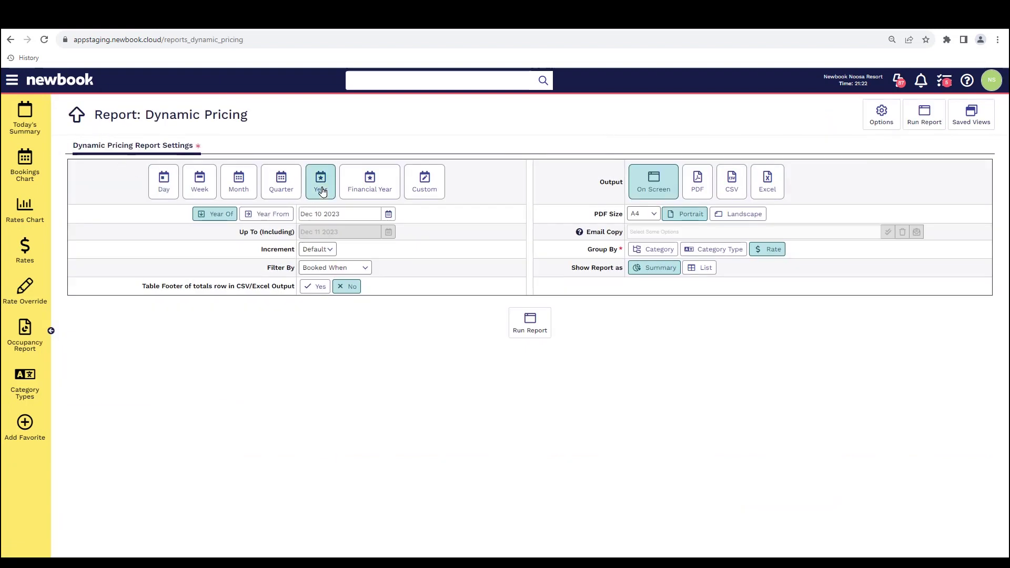
triple_click(605, 254)
click(726, 251)
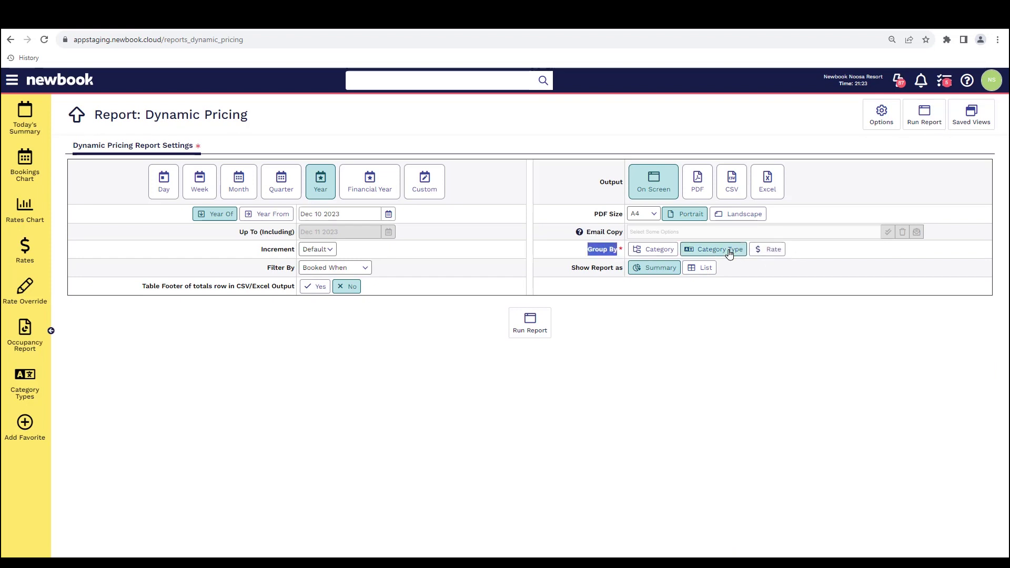
click(534, 334)
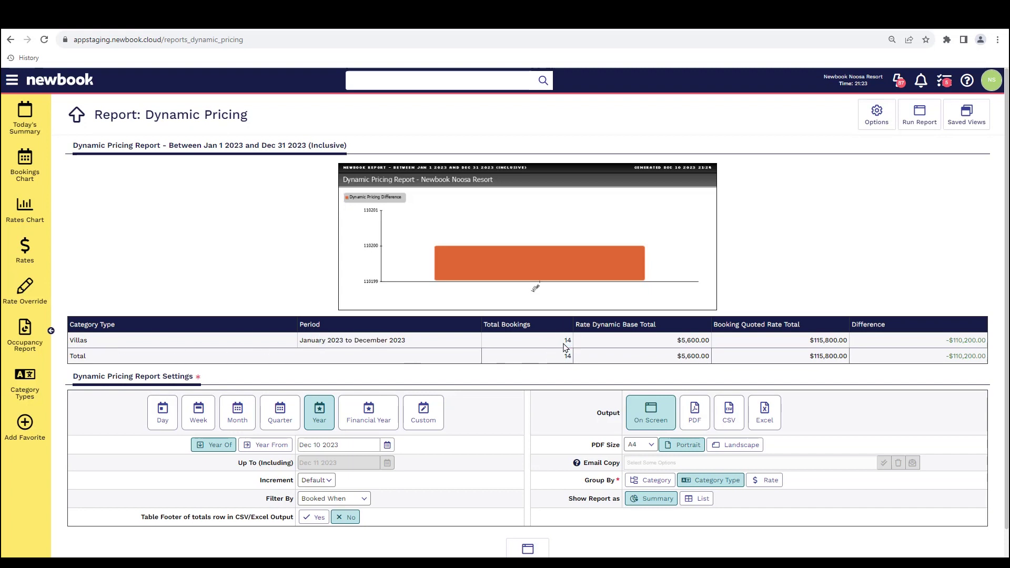
Step: Review the Villas totals ($5,600.00 base, $115,800.00 quoted, -$110,200.00 difference), then open the Knowledge Base panel
drag(676, 340, 713, 342)
drag(810, 341, 843, 340)
drag(948, 340, 982, 341)
click(967, 82)
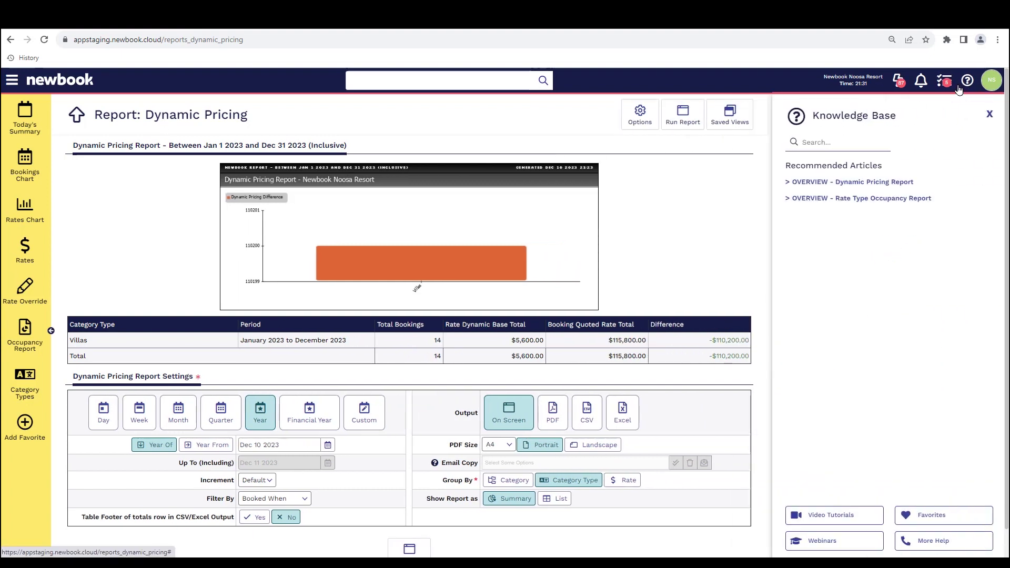
drag(786, 164, 896, 172)
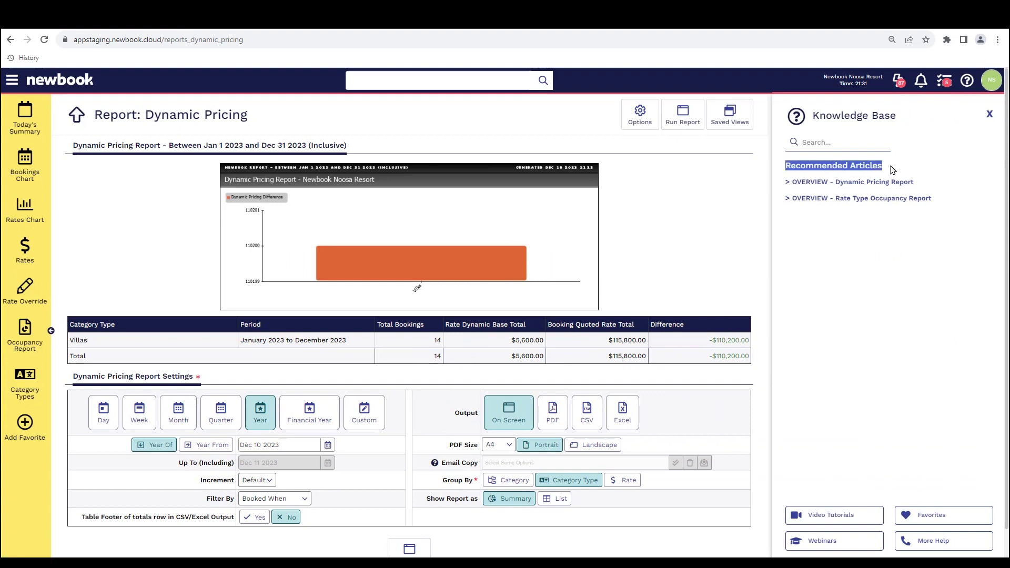